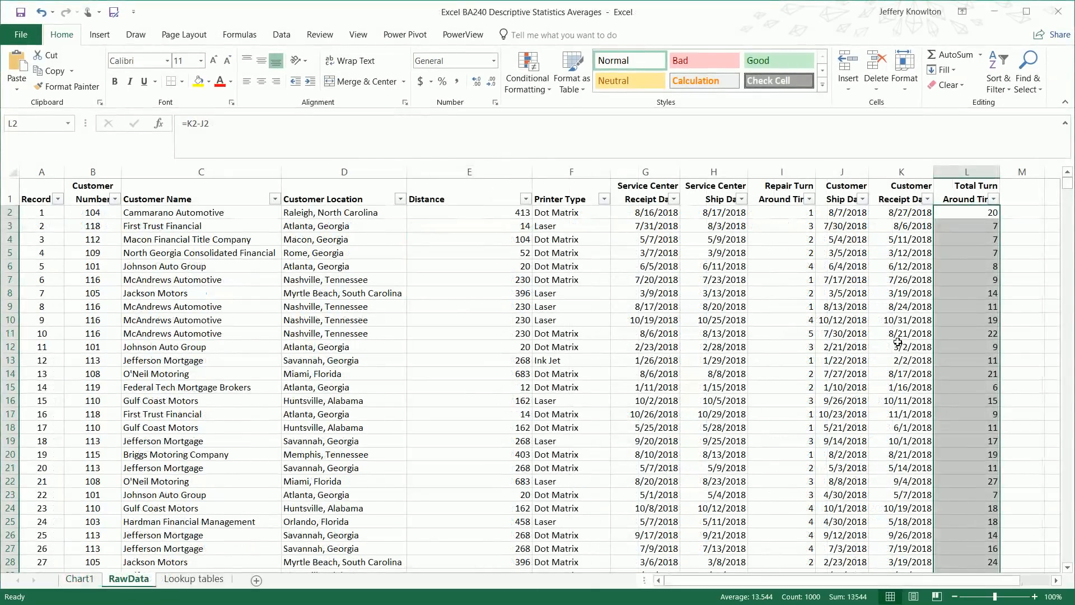
Select the Total Turn Around Time values from L2 down to L1001
{"action": "left_click", "coordinate": [975, 198]}
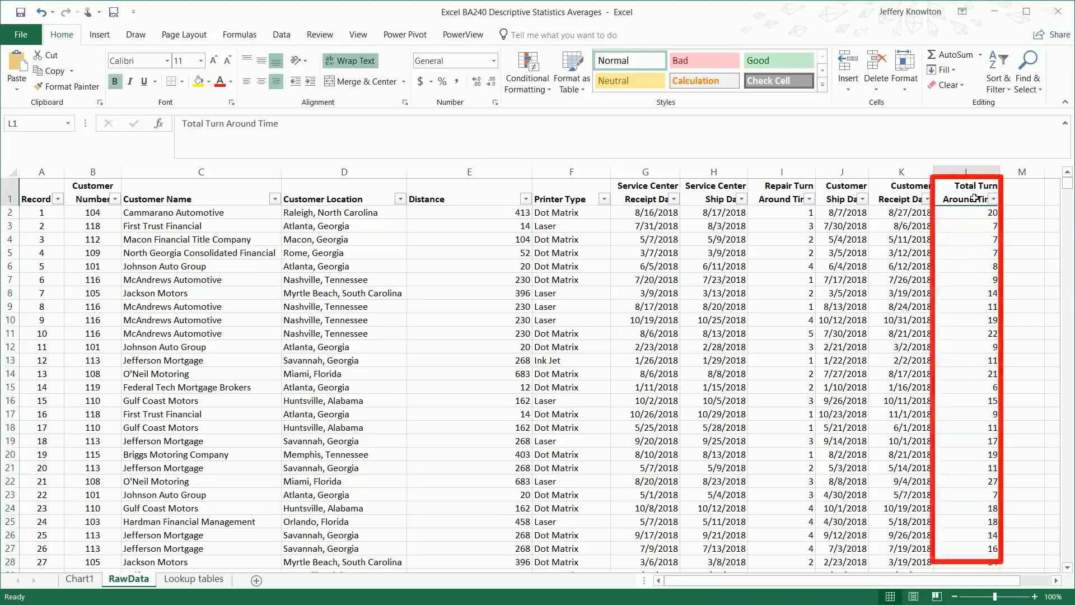
{"action": "left_click", "coordinate": [783, 195]}
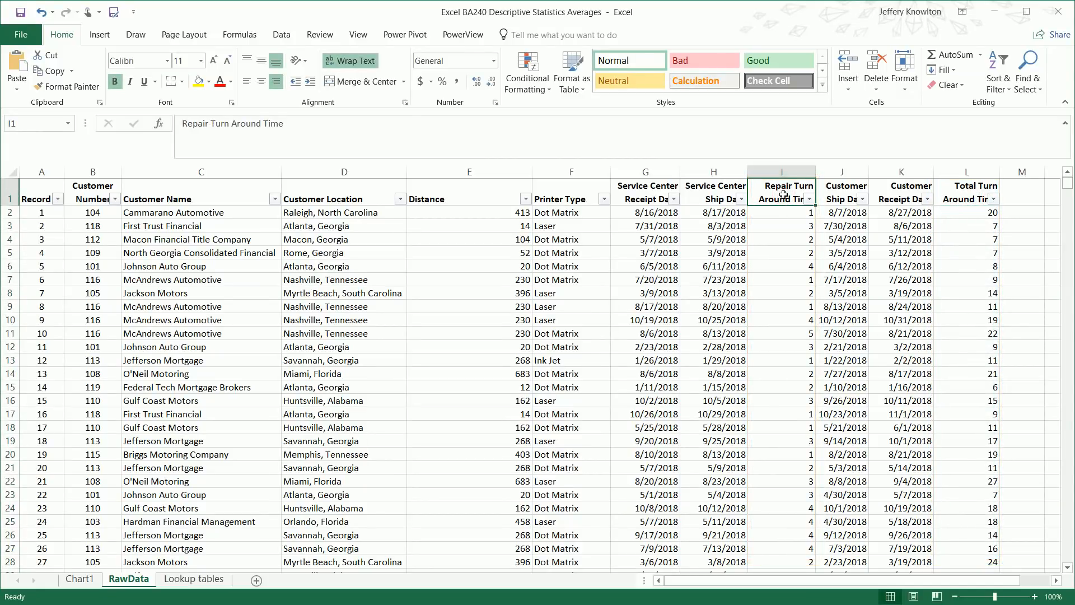
{"action": "left_click", "coordinate": [961, 213]}
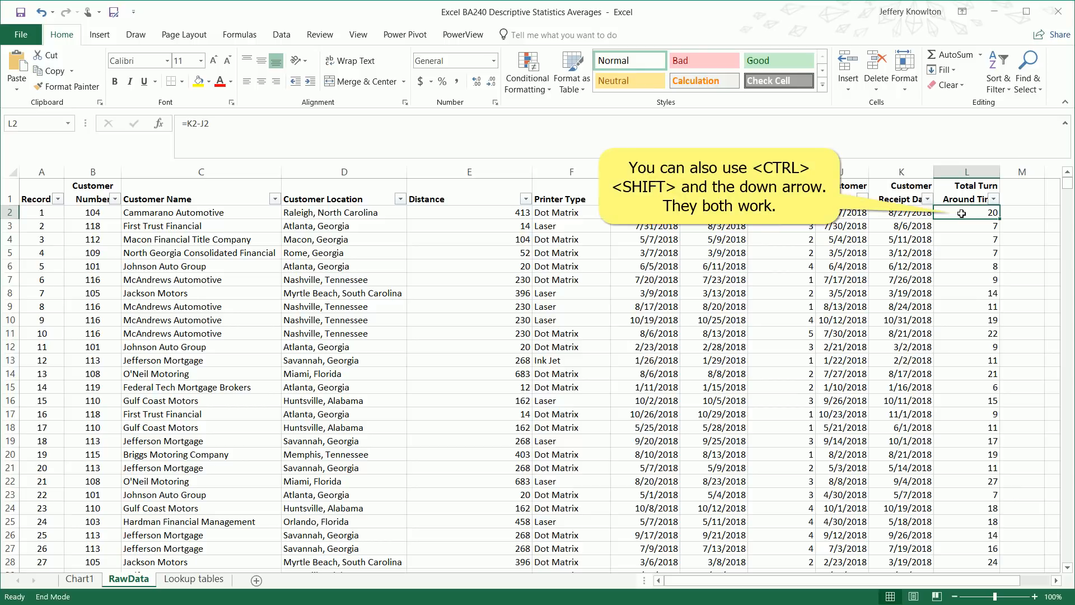
{"action": "key", "text": "ctrl+shift+Down"}
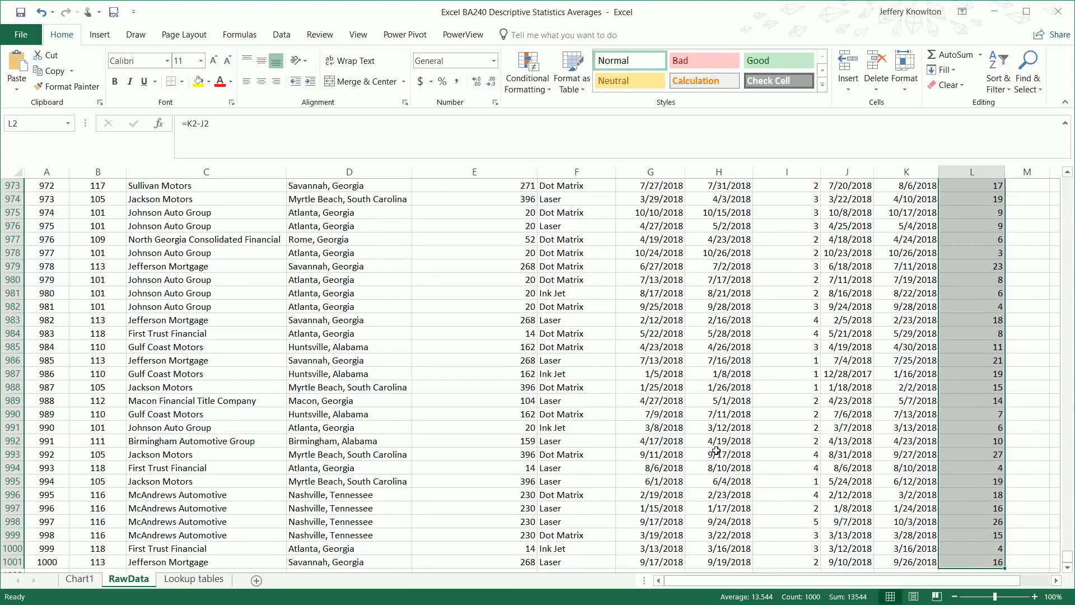
Enter =AVERAGE(L2:L1001) in L1002 below the data, giving 13.544
{"action": "left_click", "coordinate": [968, 480]}
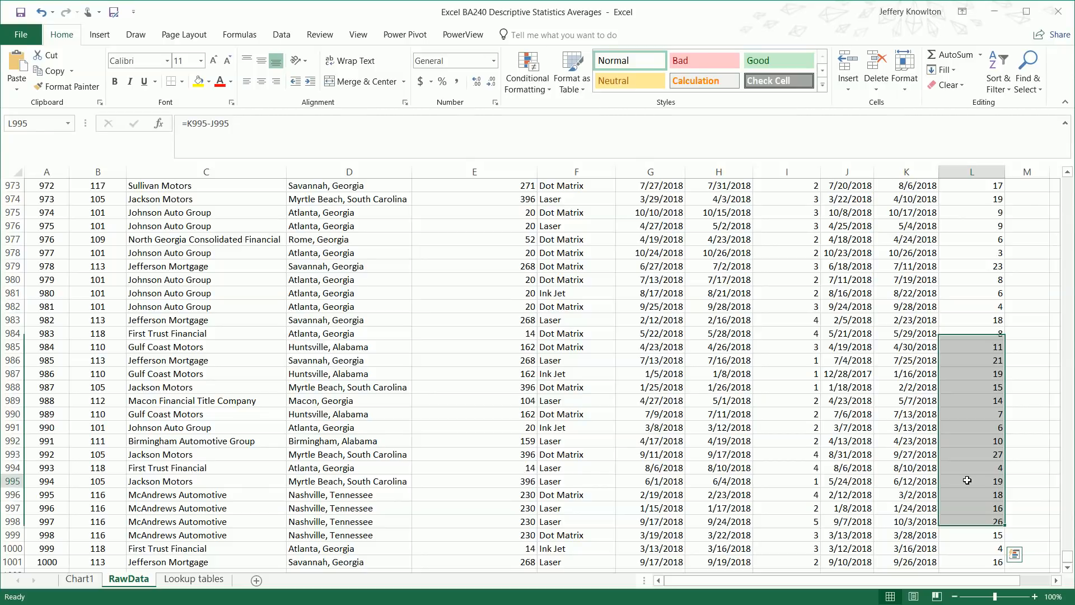
{"action": "key", "text": "ctrl+Down"}
{"action": "key", "text": "Down"}
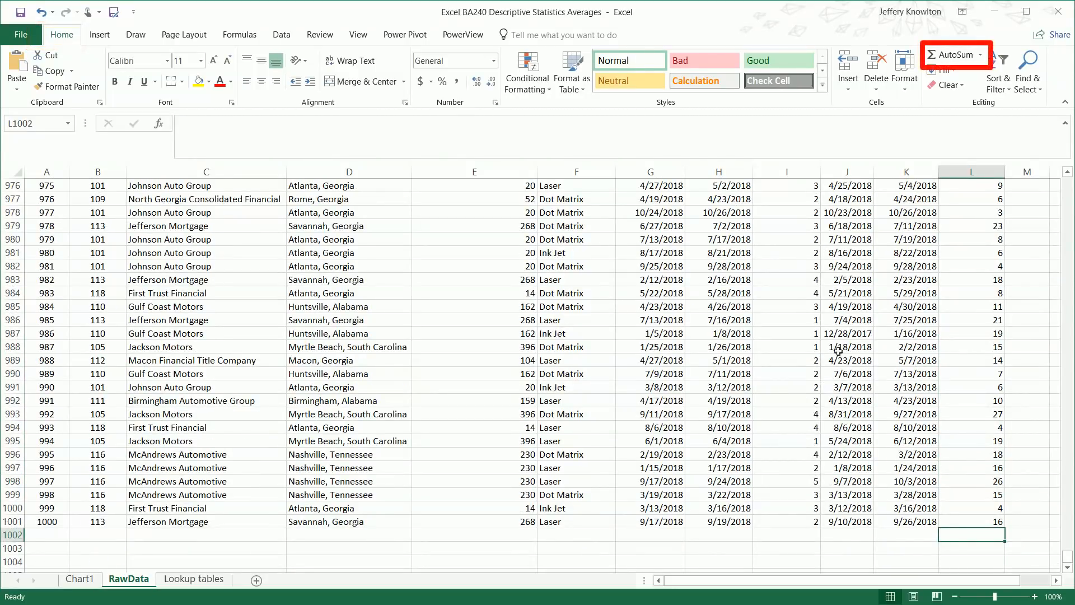
{"action": "left_click", "coordinate": [981, 56]}
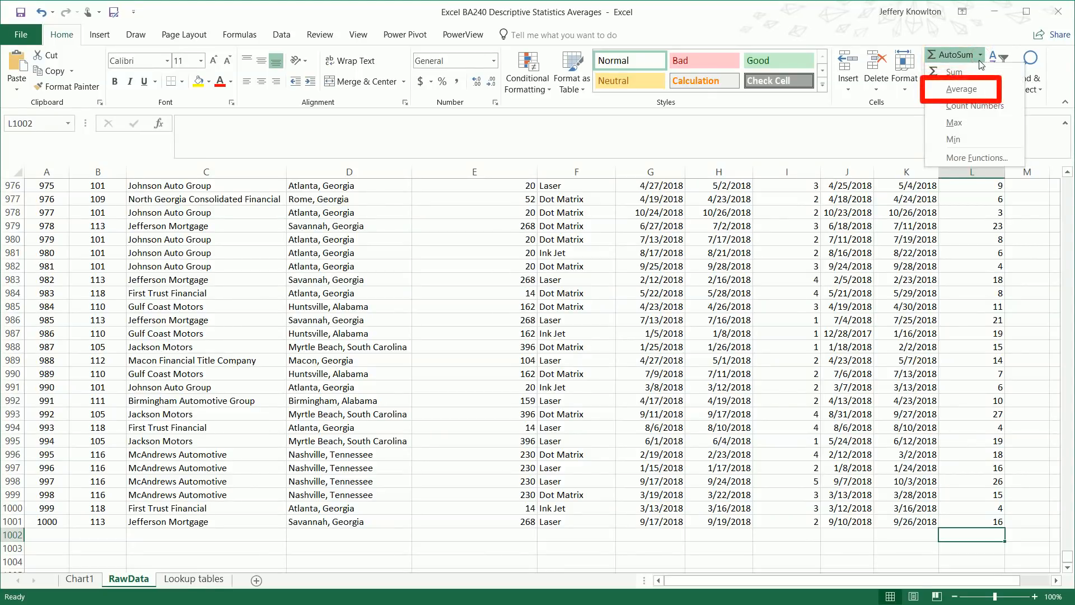
{"action": "left_click", "coordinate": [976, 88]}
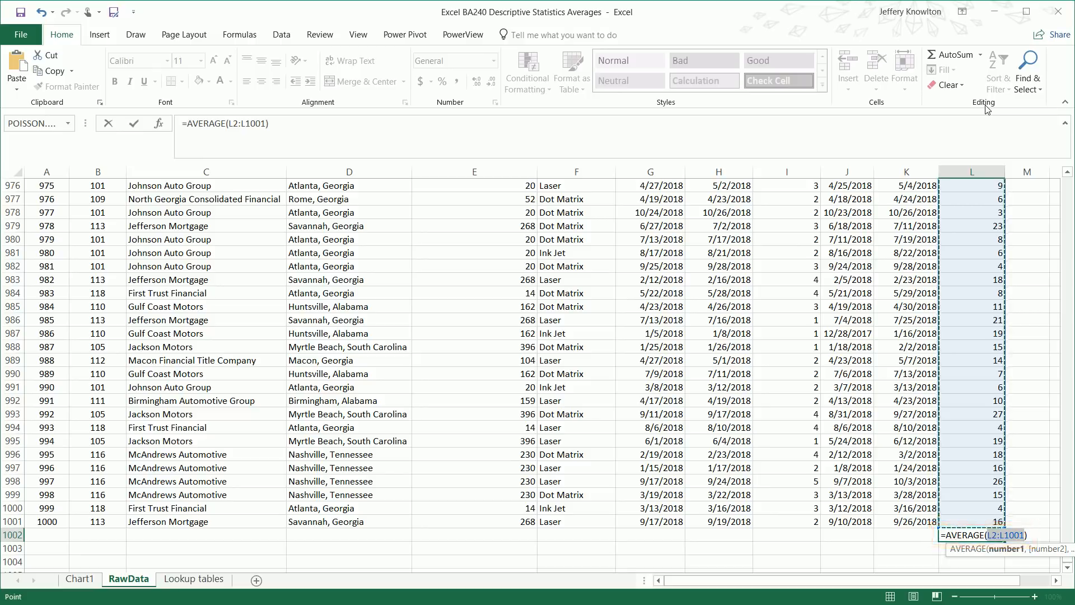
{"action": "key", "text": "Return"}
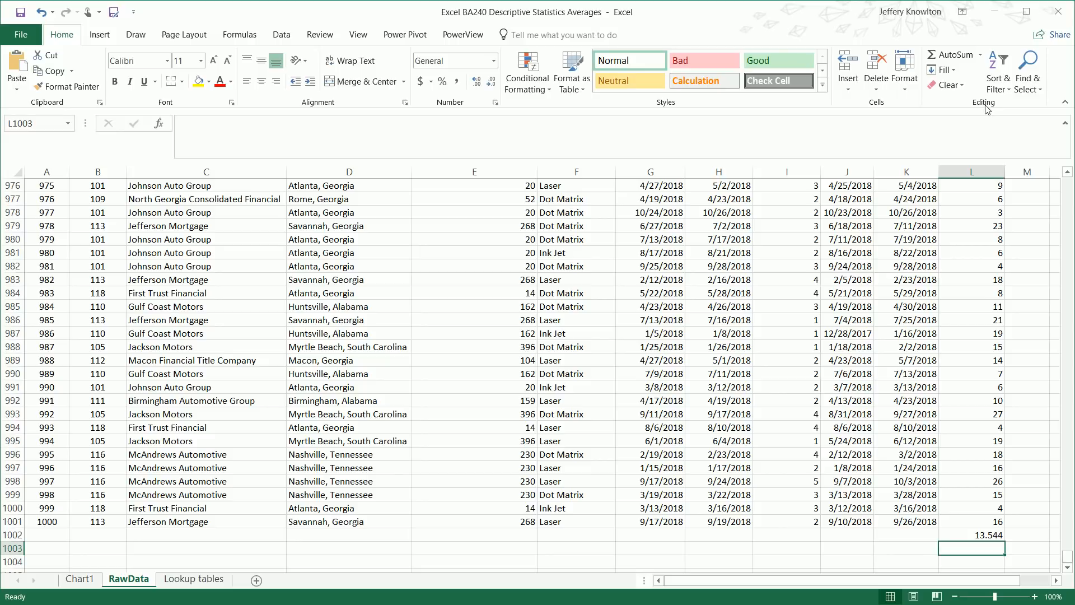
{"action": "left_click", "coordinate": [797, 536]}
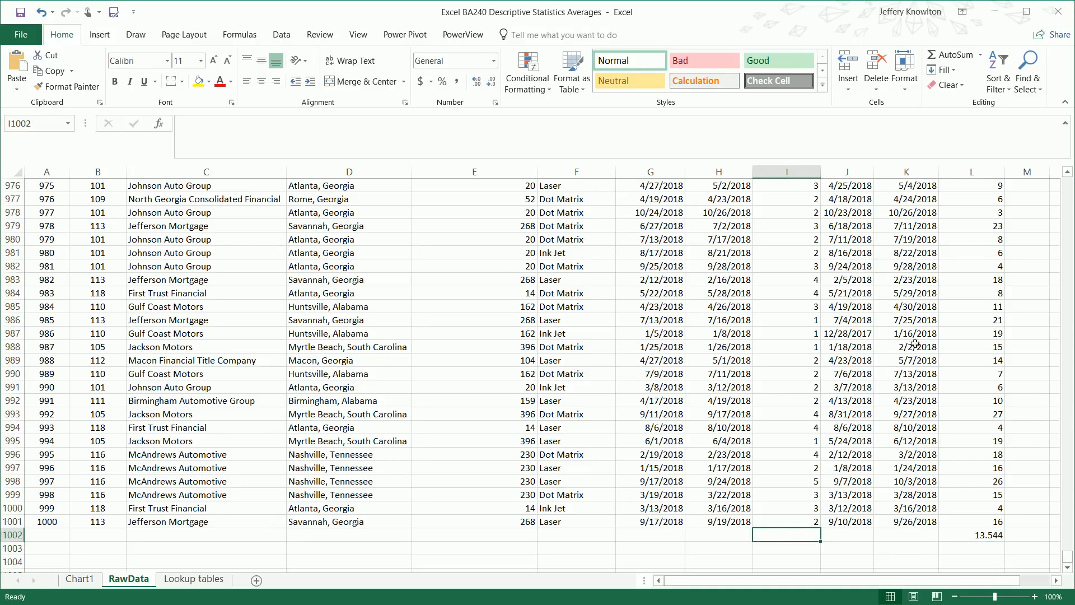
Average the repair times in I1002 (2.584), then select both row-1002 averages for removal
{"action": "left_click", "coordinate": [980, 56]}
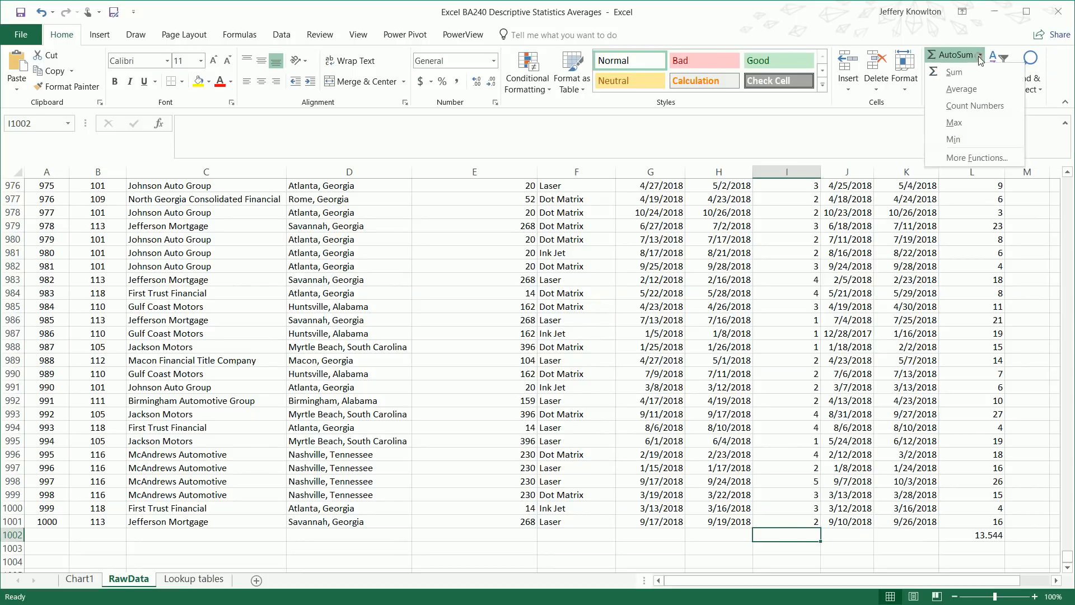
{"action": "left_click", "coordinate": [975, 92]}
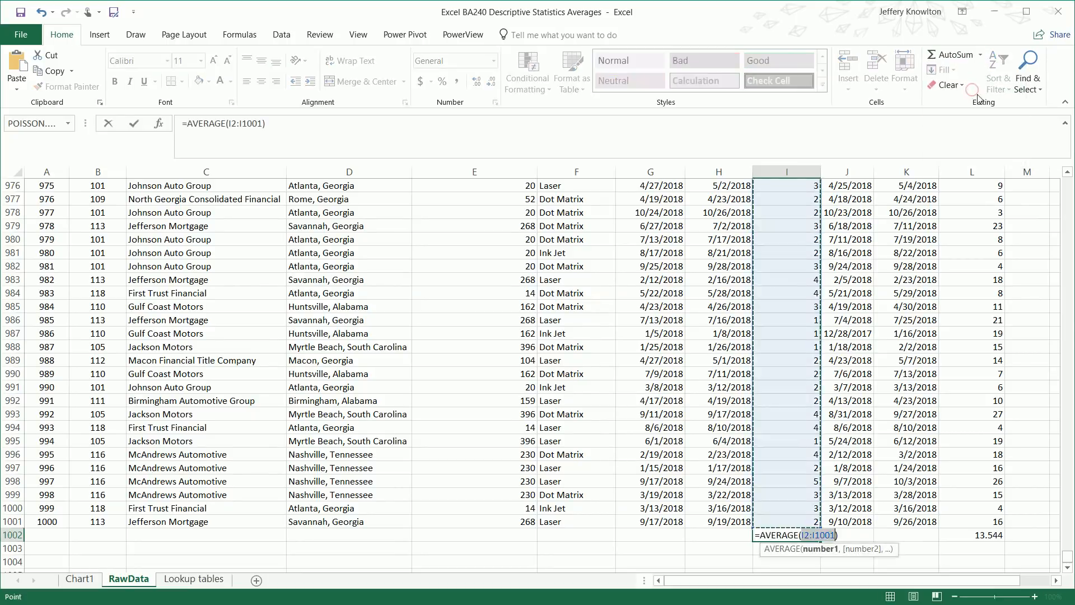
{"action": "key", "text": "Return"}
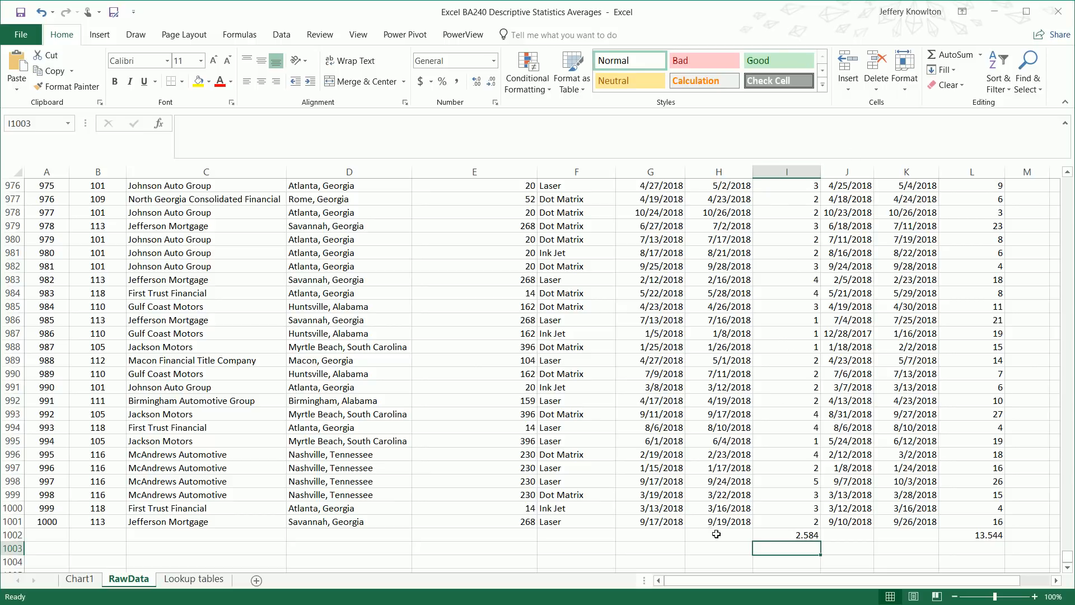
{"action": "left_click_drag", "start_coordinate": [717, 533], "coordinate": [923, 521]}
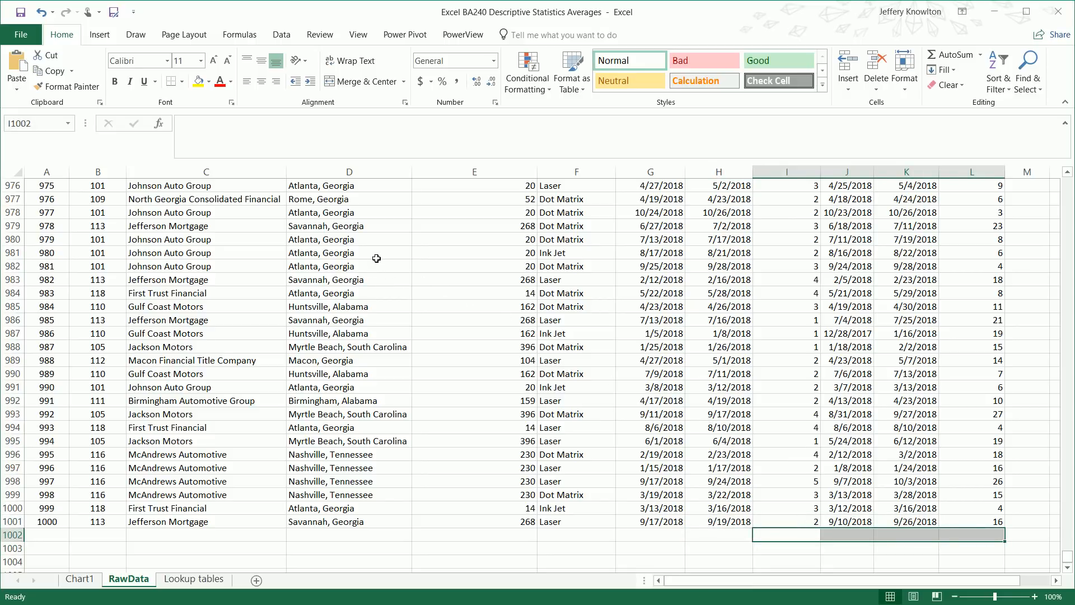
Format the whole A1:L1001 data range as a light banded table with headers
{"action": "left_click", "coordinate": [377, 255]}
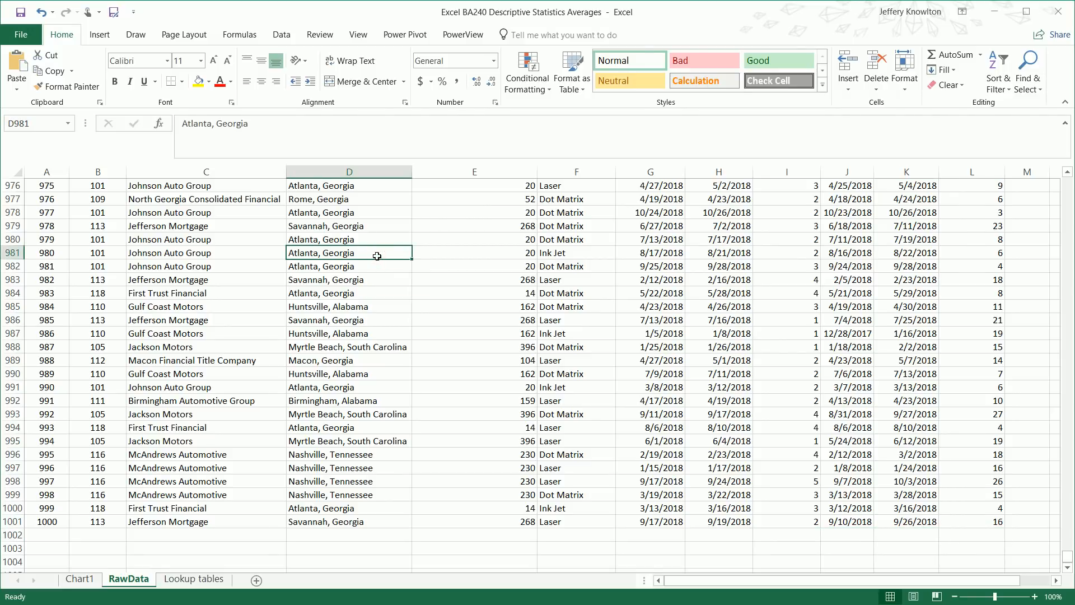
{"action": "key", "text": "ctrl+a"}
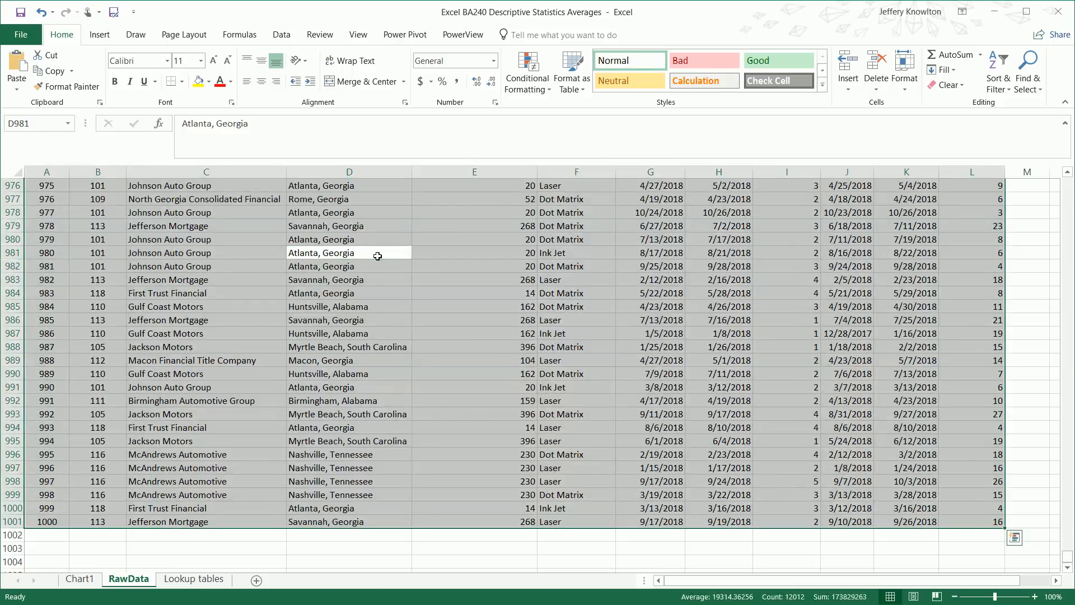
{"action": "left_click", "coordinate": [567, 75]}
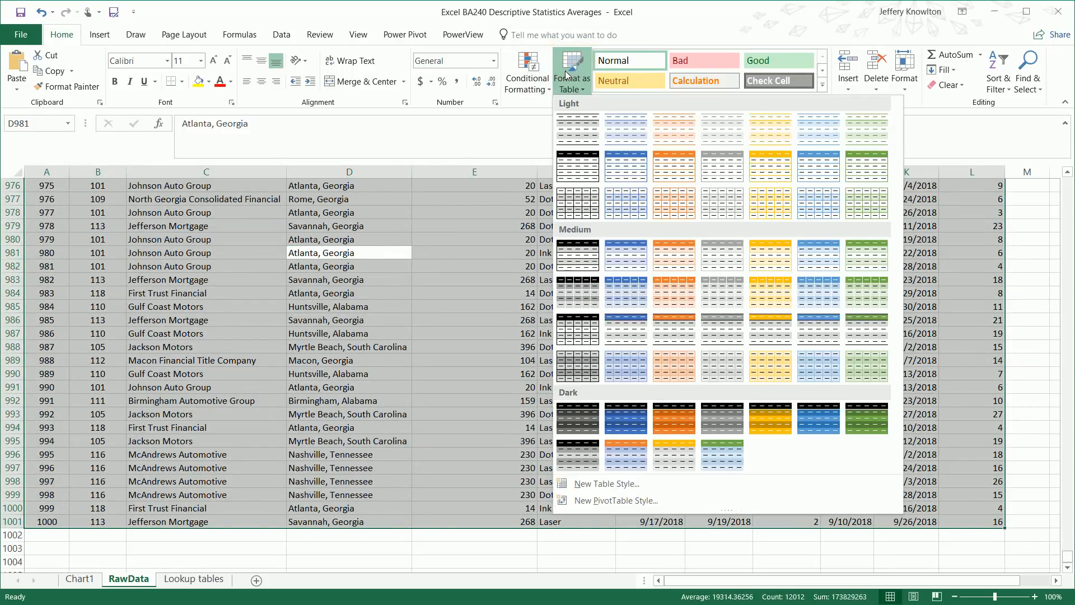
{"action": "left_click", "coordinate": [621, 200]}
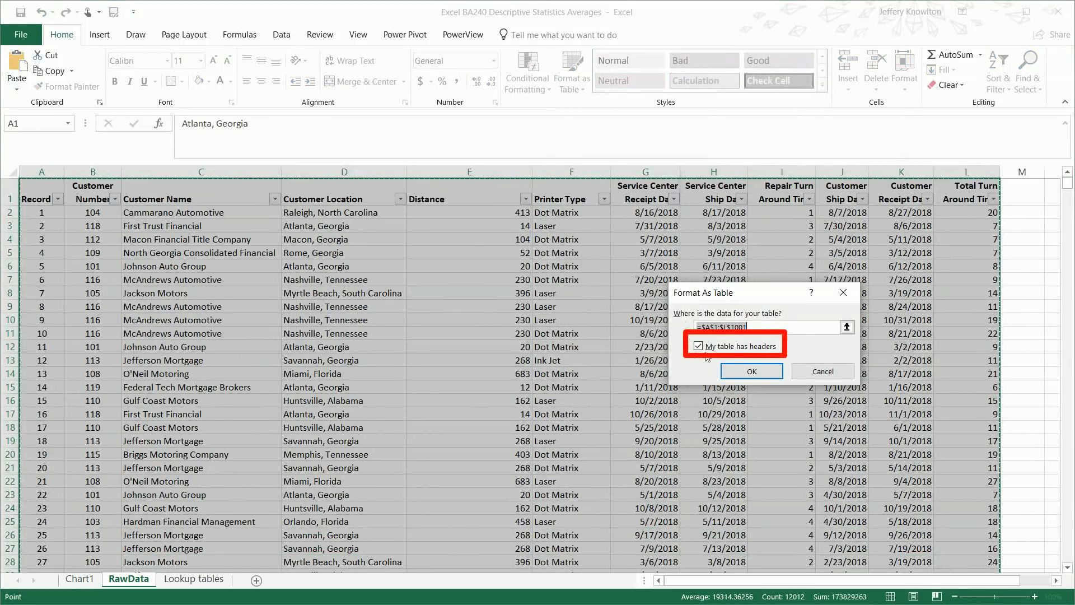
{"action": "left_click", "coordinate": [750, 372]}
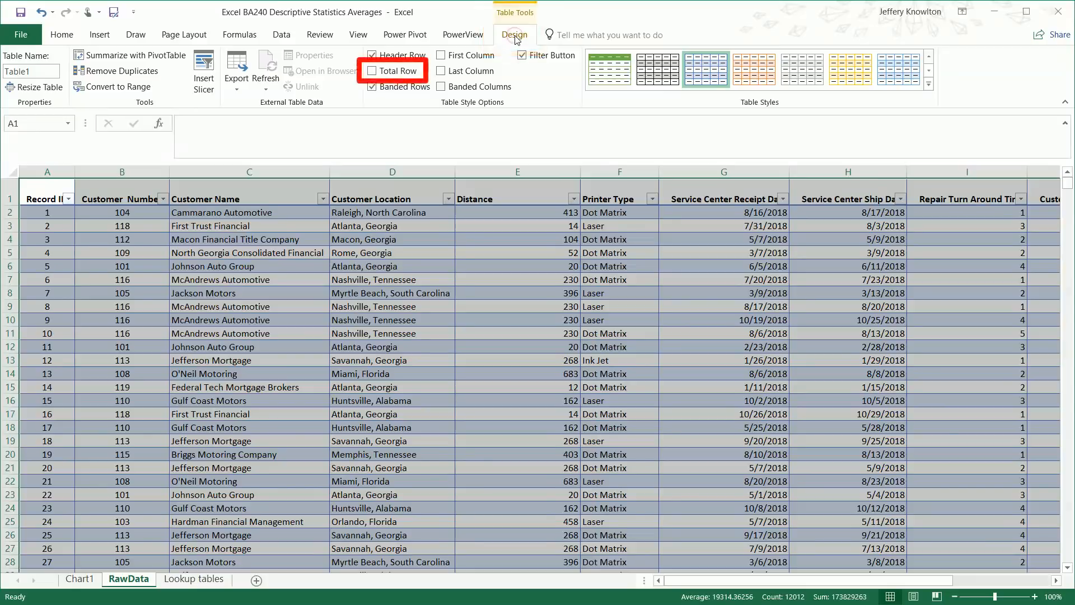
Add a total row to Table1 and switch its Total Turn Around Time total from Sum to Average
{"action": "left_click", "coordinate": [372, 71]}
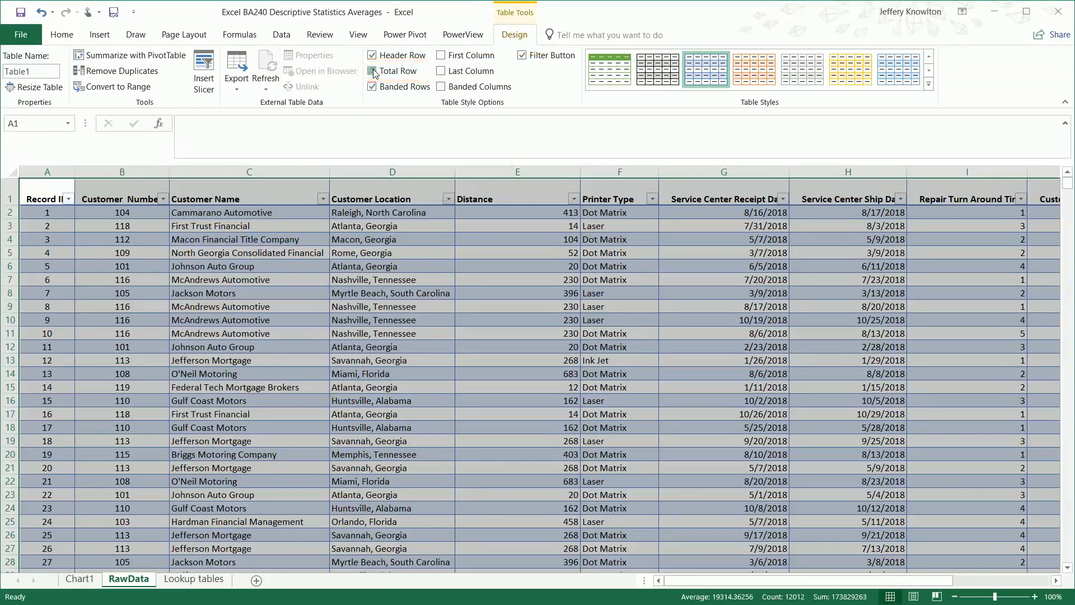
{"action": "left_click_drag", "start_coordinate": [794, 580], "coordinate": [890, 587]}
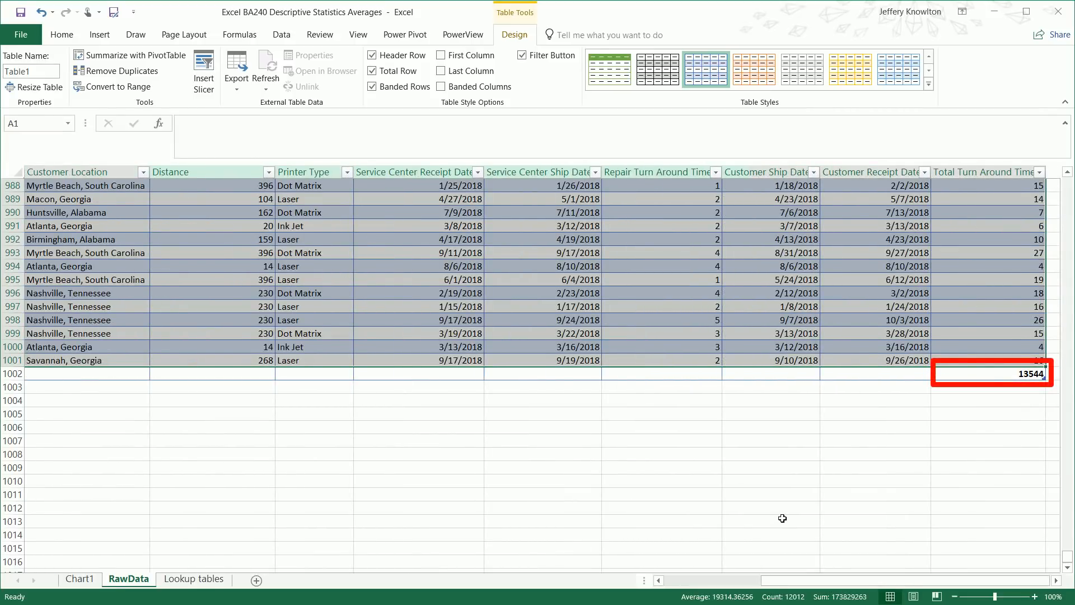
{"action": "left_click", "coordinate": [971, 377]}
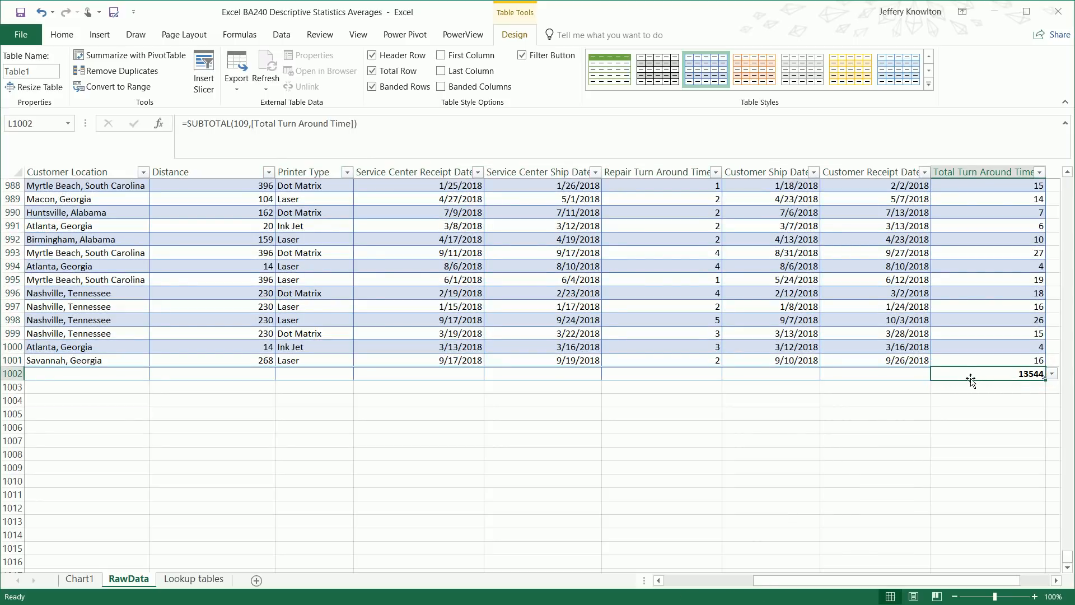
{"action": "left_click", "coordinate": [1052, 374]}
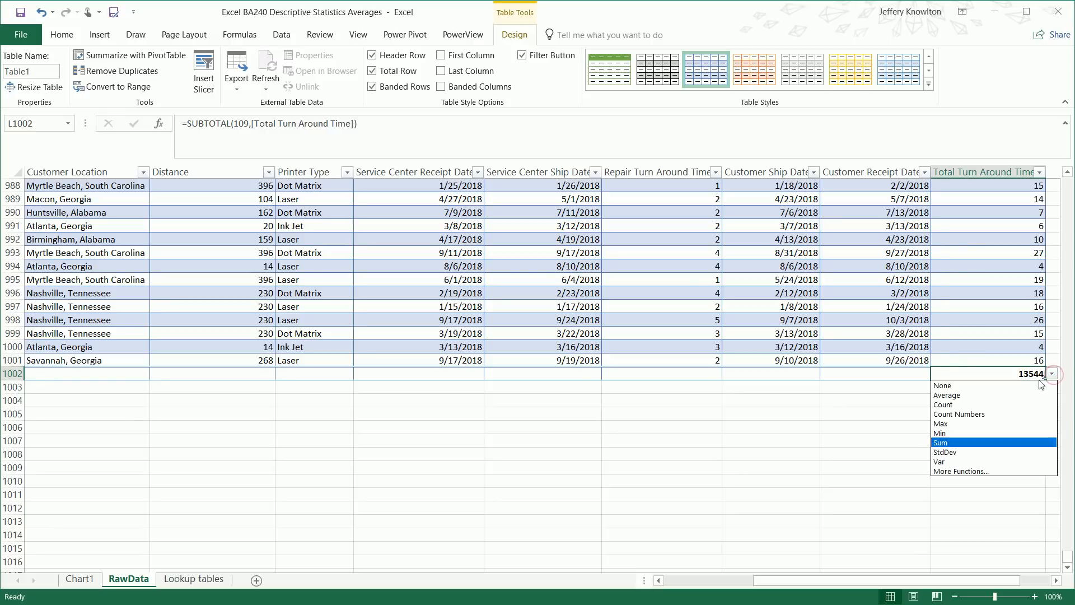
{"action": "left_click", "coordinate": [1020, 394]}
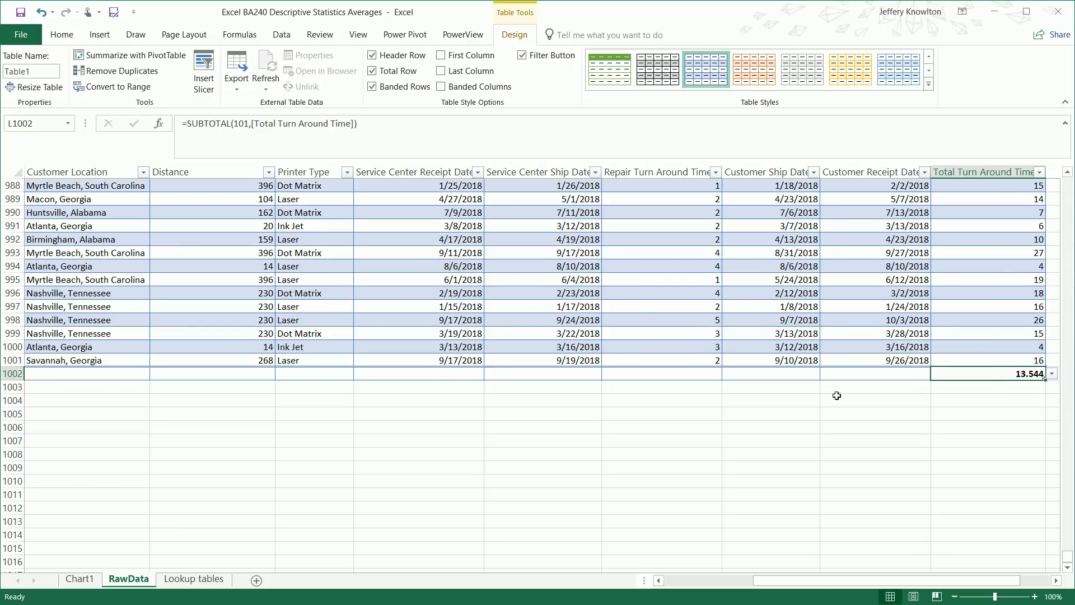
{"action": "left_click", "coordinate": [695, 373]}
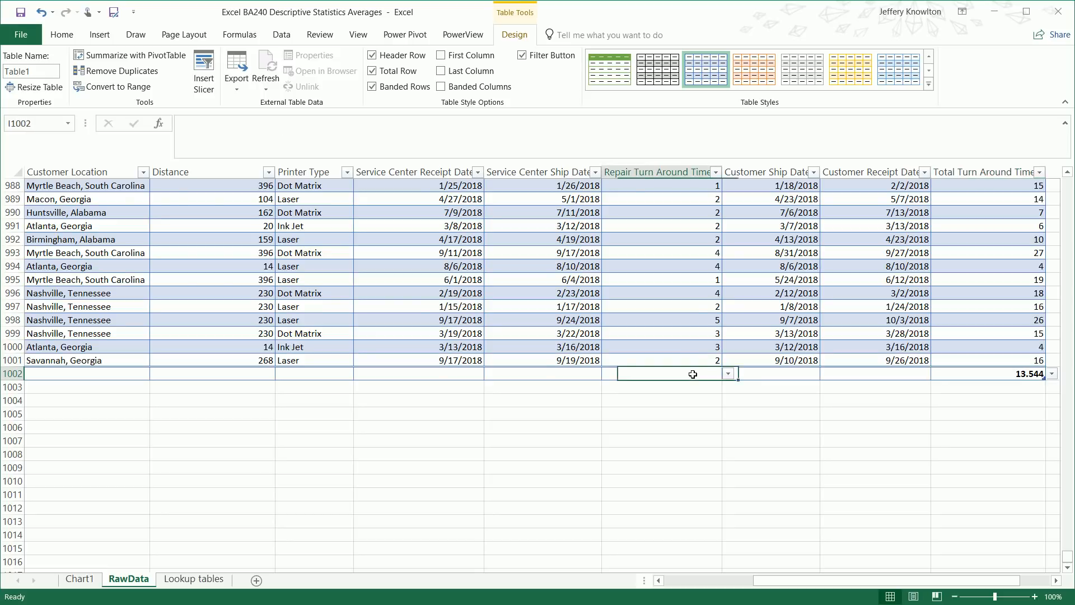
Set the Repair Turn Around Time total-row cell to Average, showing 2.584
{"action": "left_click", "coordinate": [727, 374]}
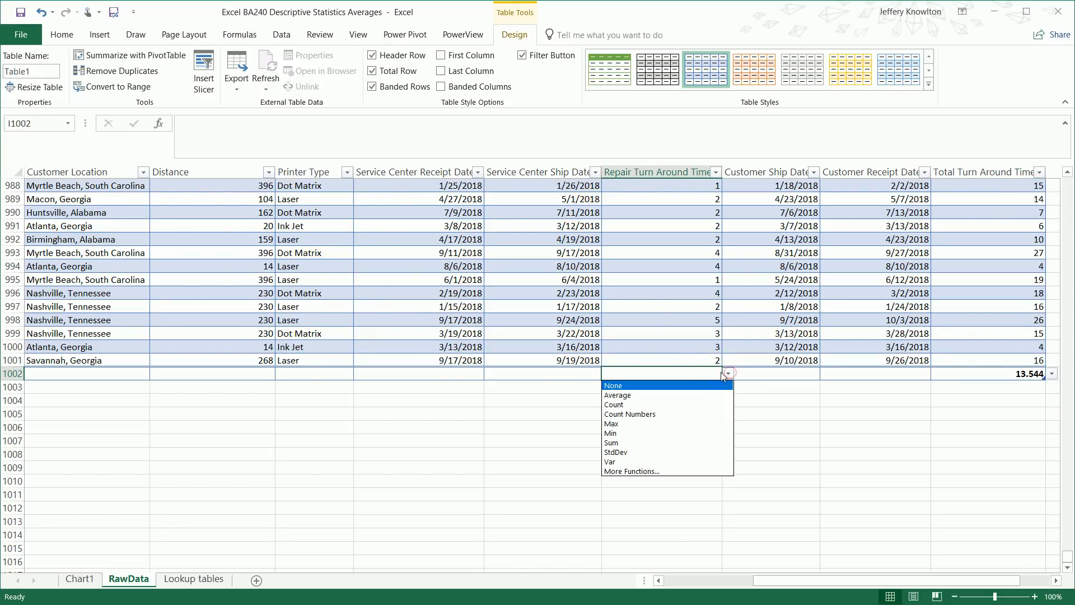
{"action": "left_click", "coordinate": [689, 395]}
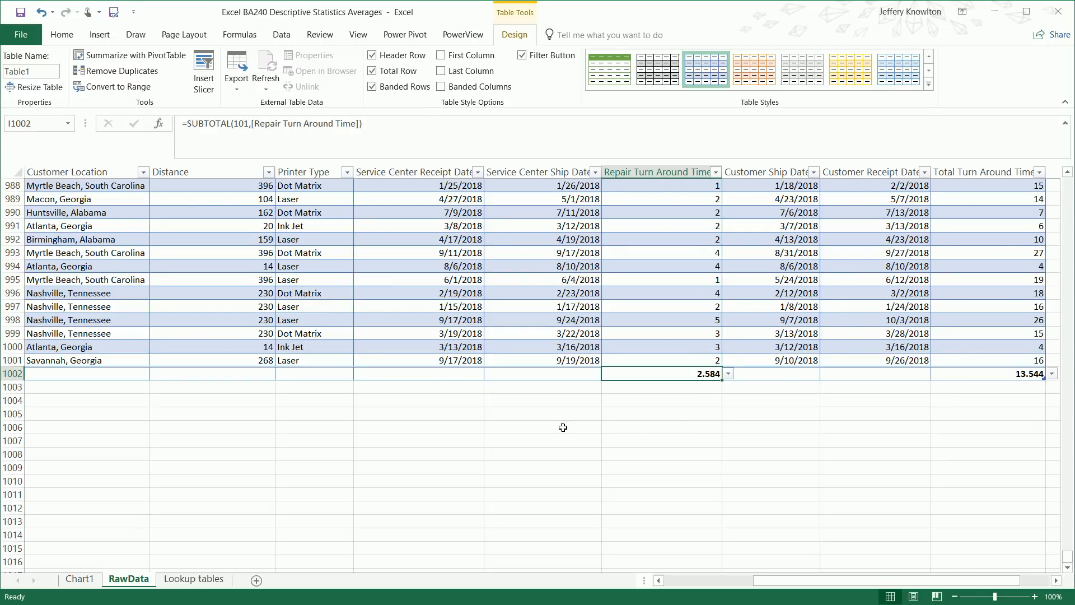
{"action": "left_click", "coordinate": [347, 173]}
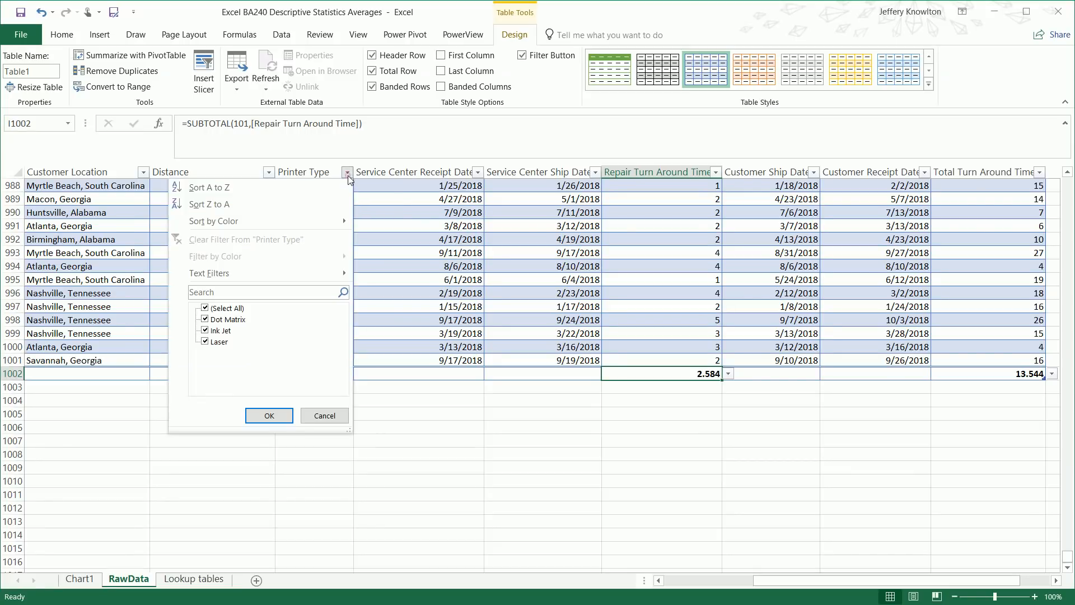
Filter Printer Type to Laser only, then change the filter to Ink Jet
{"action": "left_click", "coordinate": [205, 308]}
{"action": "left_click", "coordinate": [206, 342]}
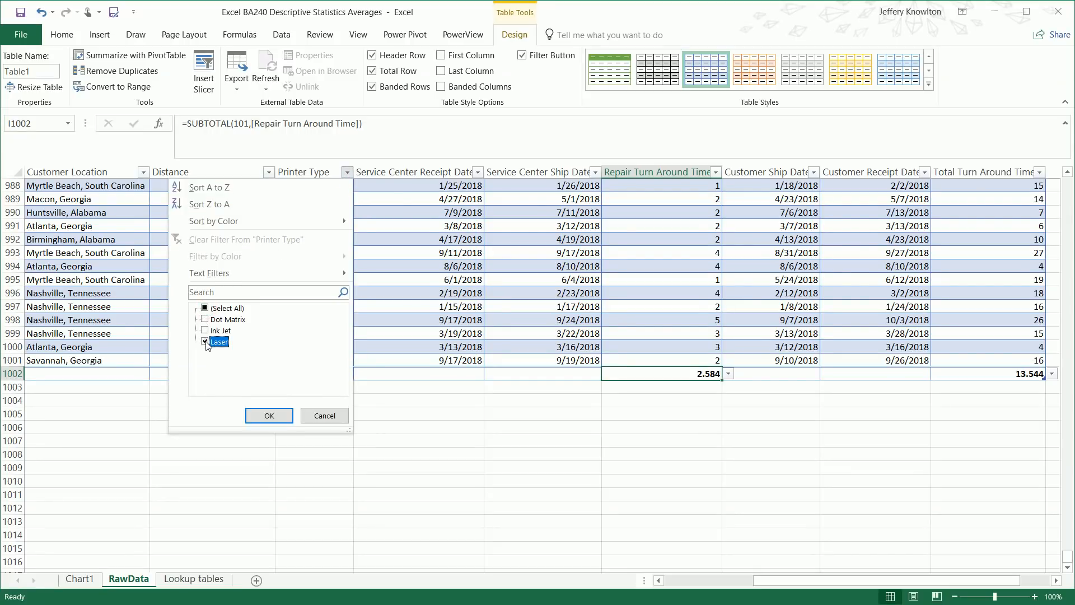
{"action": "left_click", "coordinate": [269, 416]}
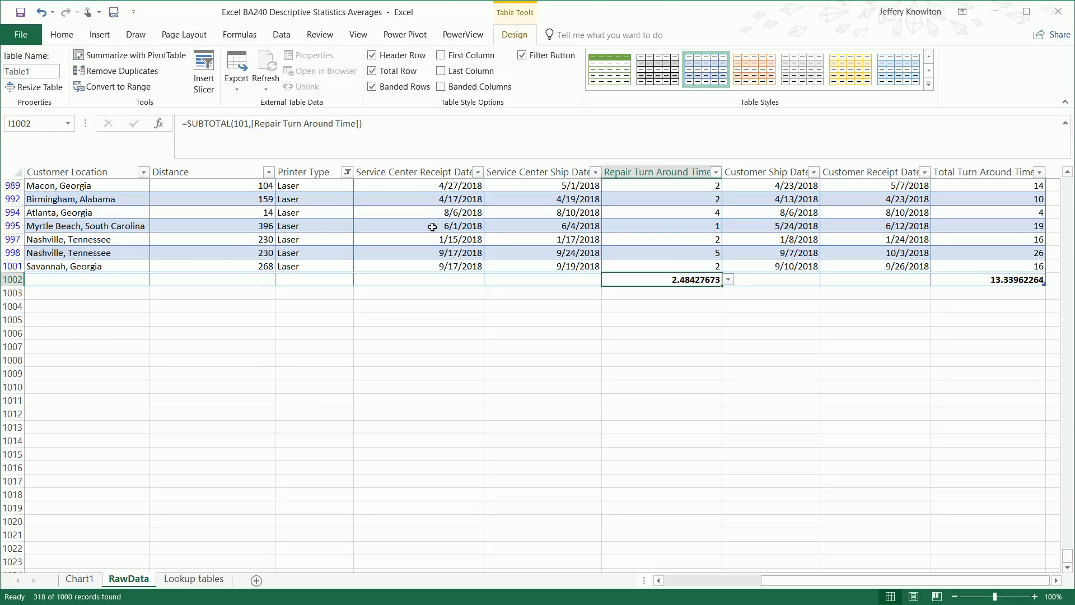
{"action": "left_click", "coordinate": [347, 174]}
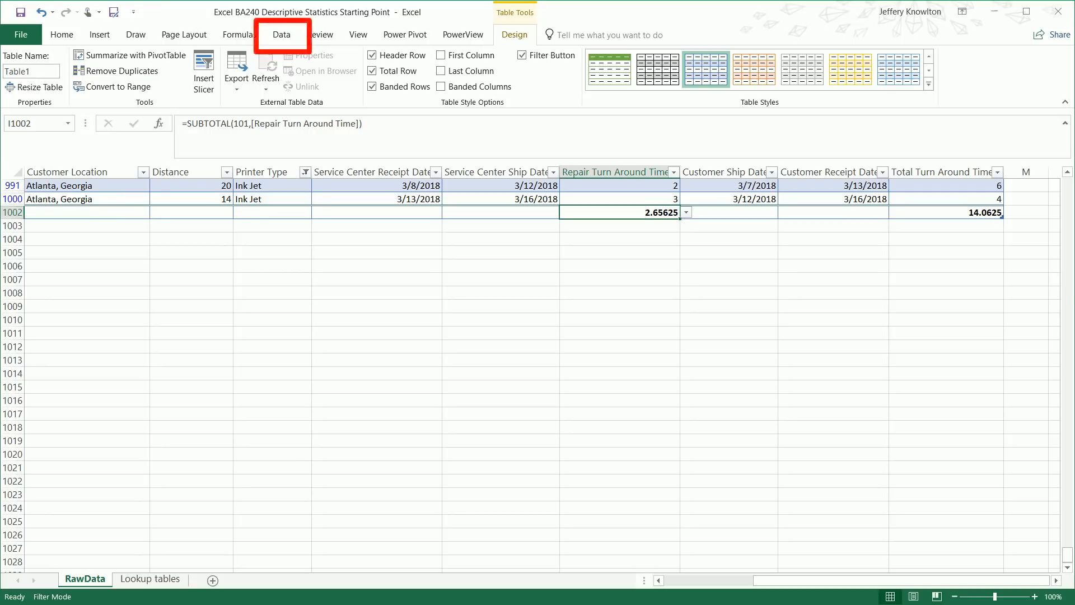
Clear the Printer Type filter from Table1 and jump back to the start of the data
{"action": "left_click", "coordinate": [282, 36]}
{"action": "left_click", "coordinate": [453, 57]}
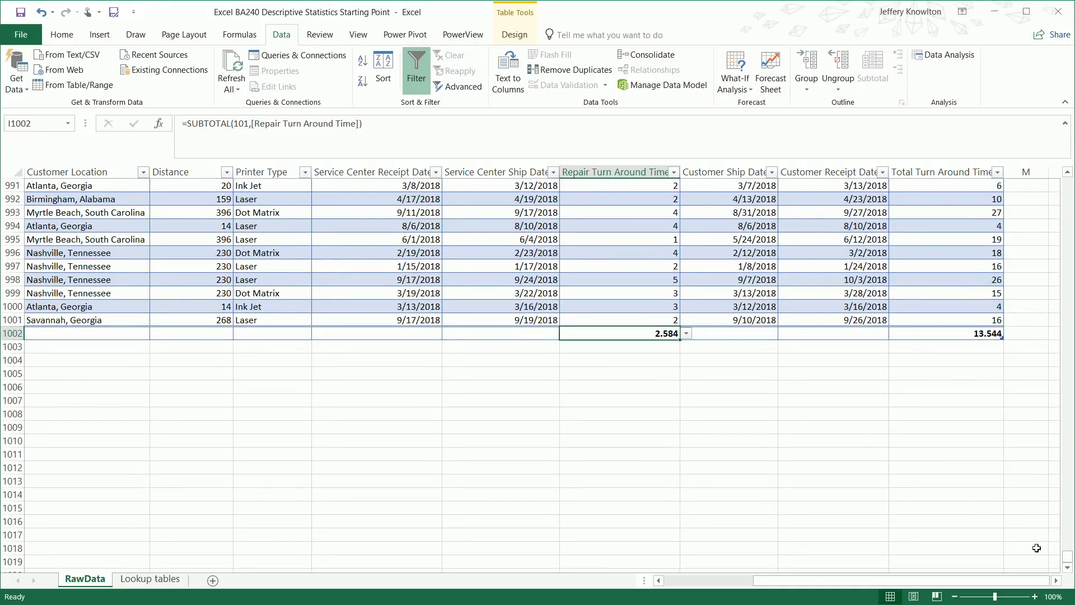
{"action": "key", "text": "ctrl+Home"}
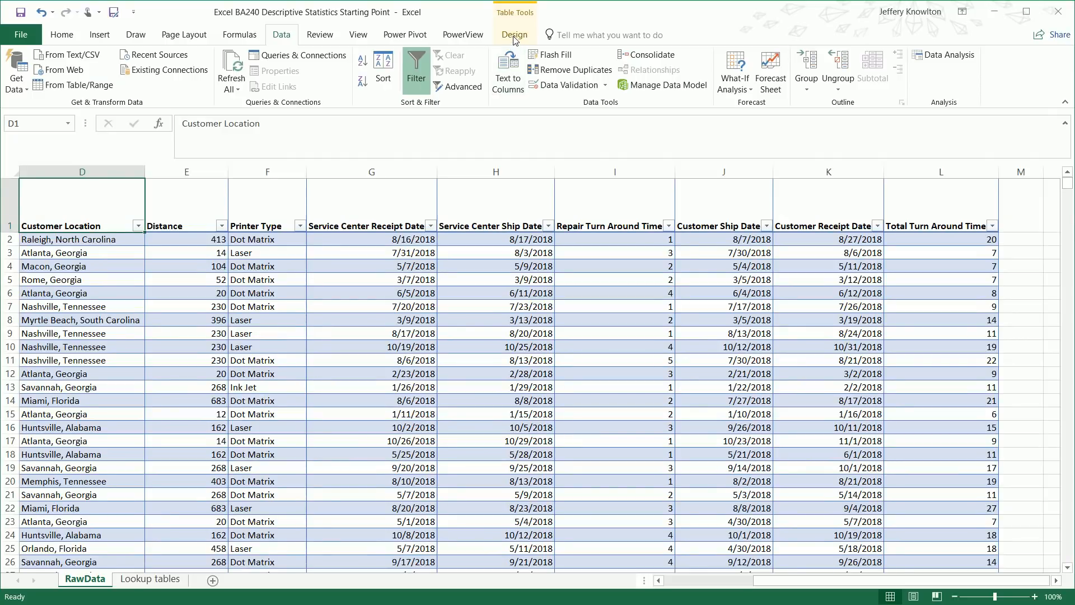
{"action": "left_click", "coordinate": [514, 36]}
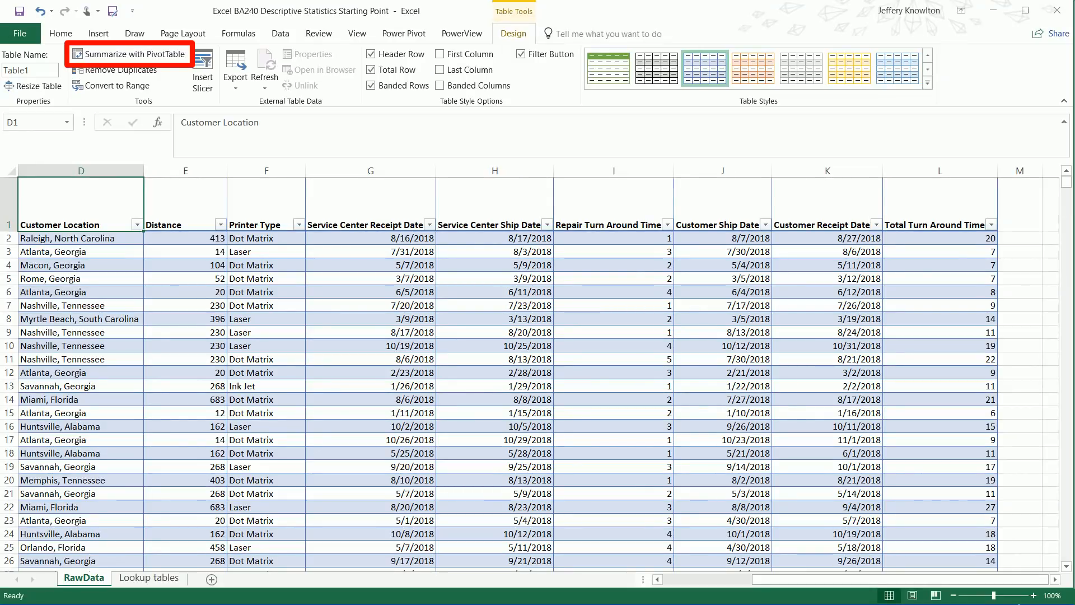
Summarize Table1 with a PivotTable, accepting New Worksheet as the location
{"action": "left_click", "coordinate": [125, 59]}
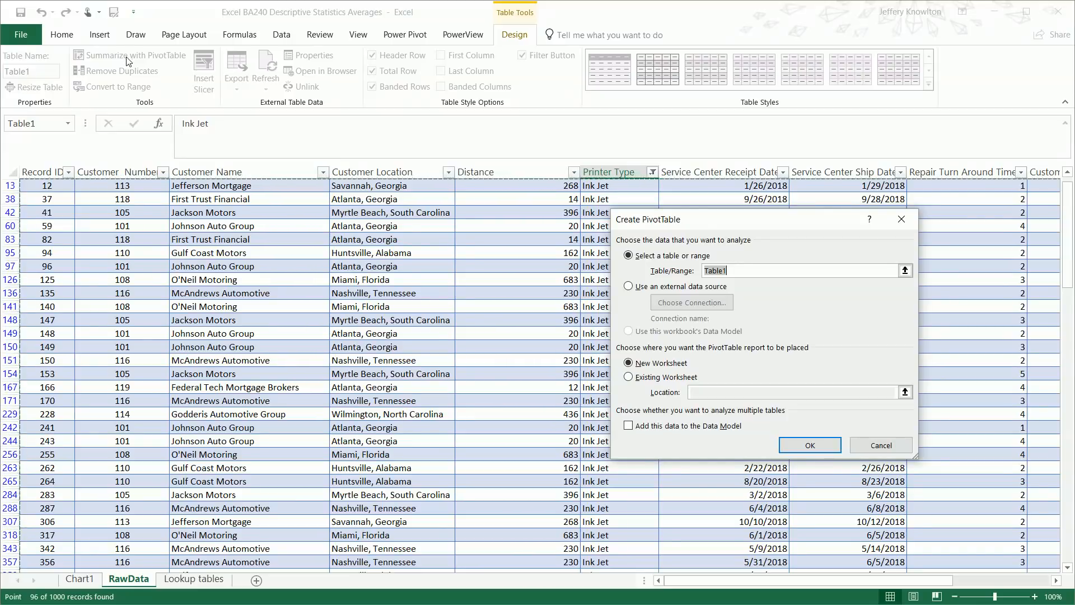
{"action": "key", "text": "Return"}
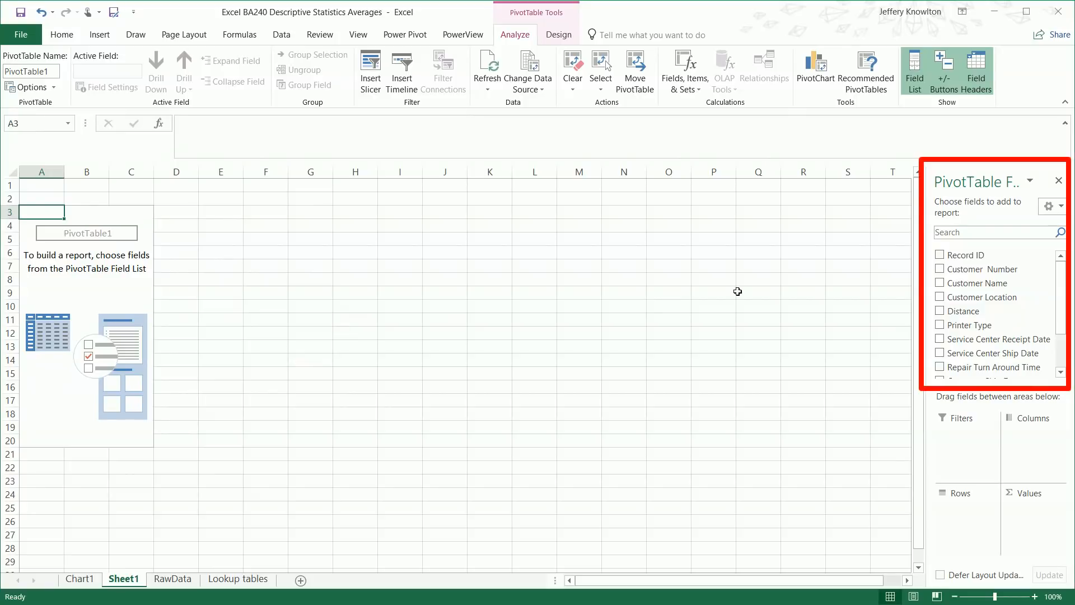
Add Total Turn Around Time to Values and summarize it by Average, showing 13.544
{"action": "scroll", "coordinate": [1032, 299], "scroll_direction": "down", "scroll_amount": 2}
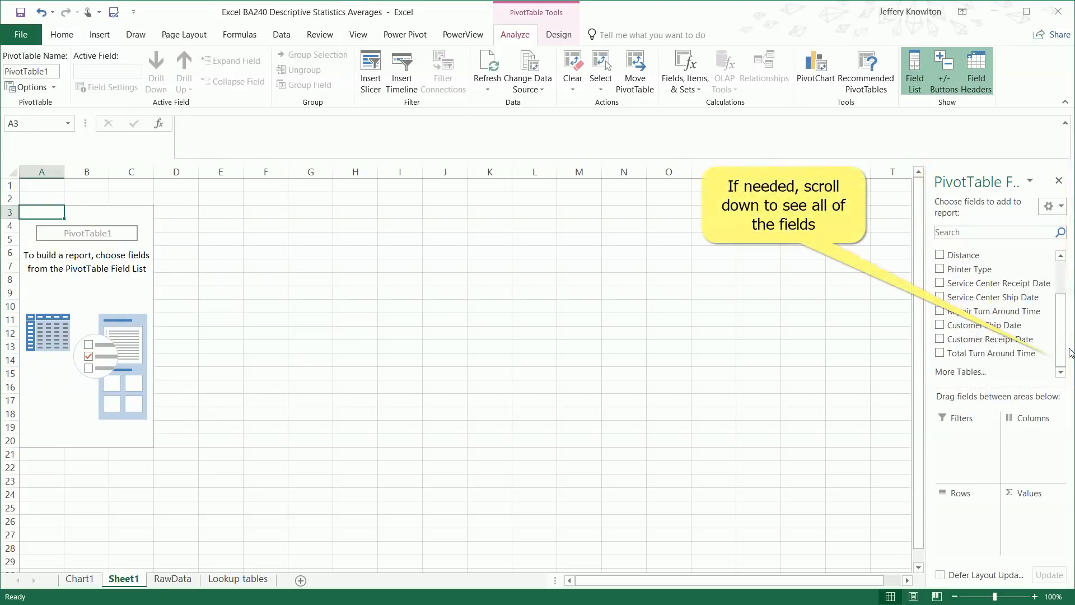
{"action": "left_click_drag", "start_coordinate": [966, 356], "coordinate": [1036, 523]}
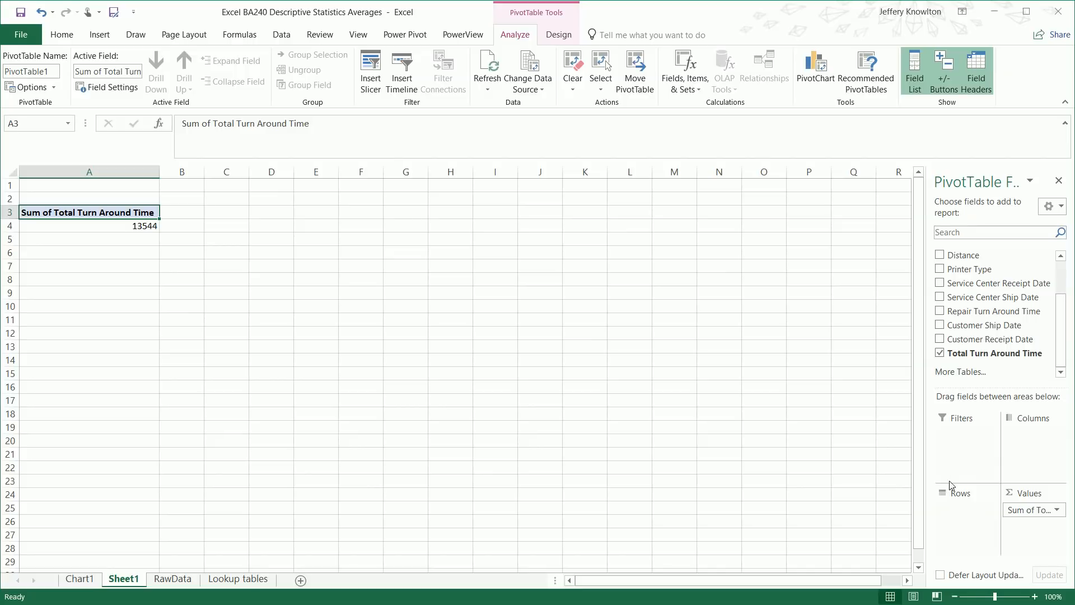
{"action": "left_click", "coordinate": [1057, 511]}
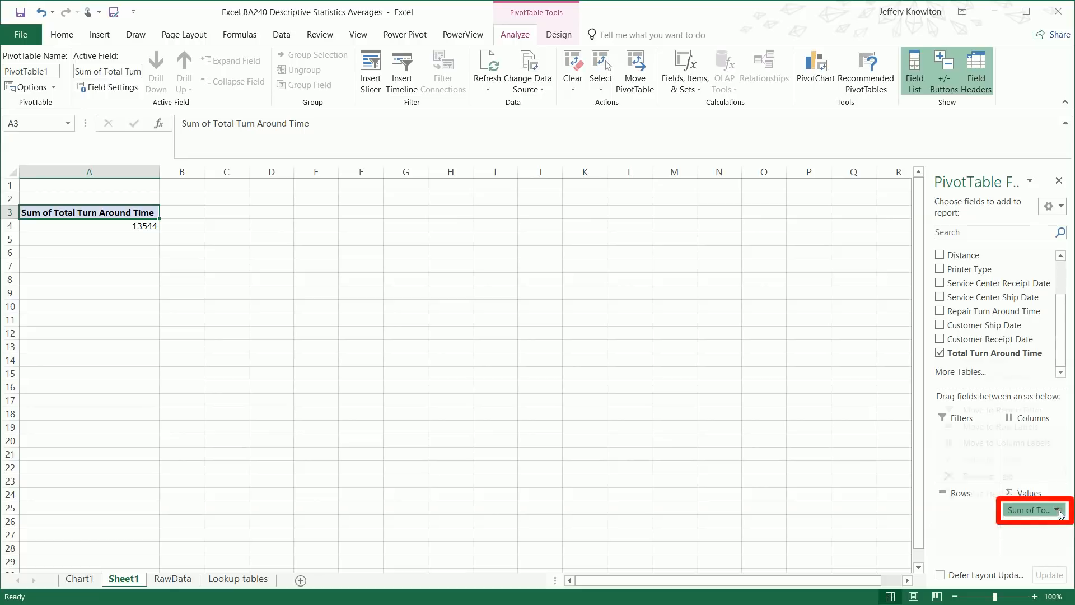
{"action": "left_click", "coordinate": [1012, 495]}
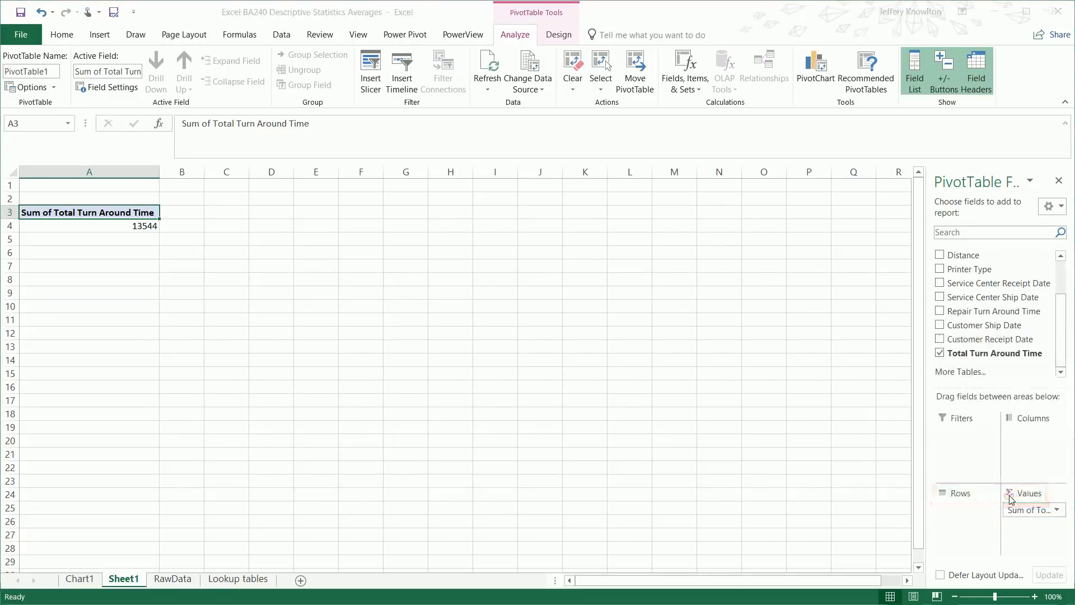
{"action": "left_click", "coordinate": [658, 367]}
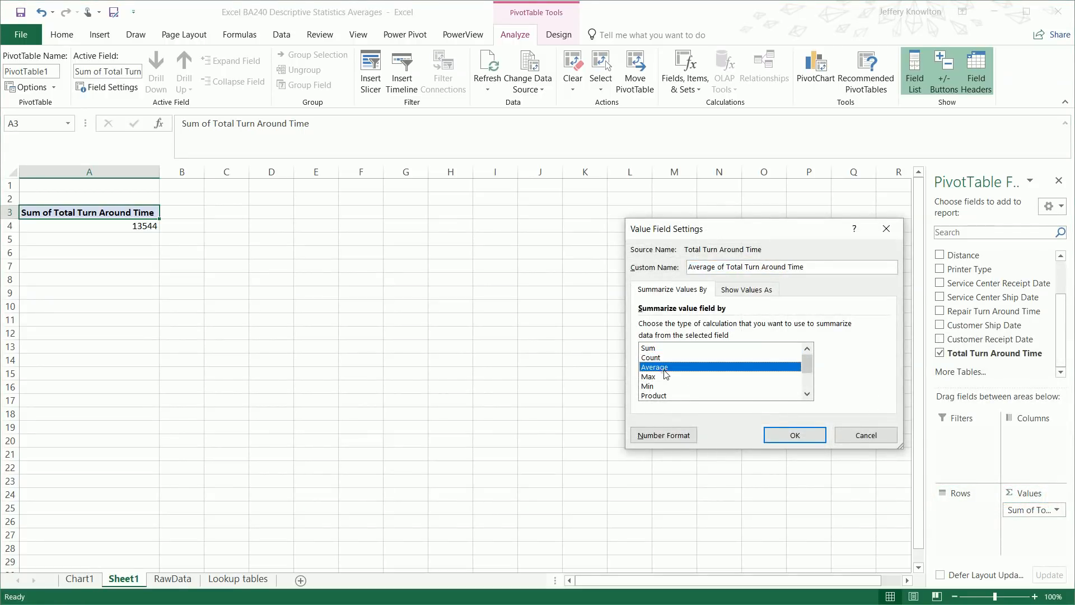
{"action": "left_click", "coordinate": [795, 435]}
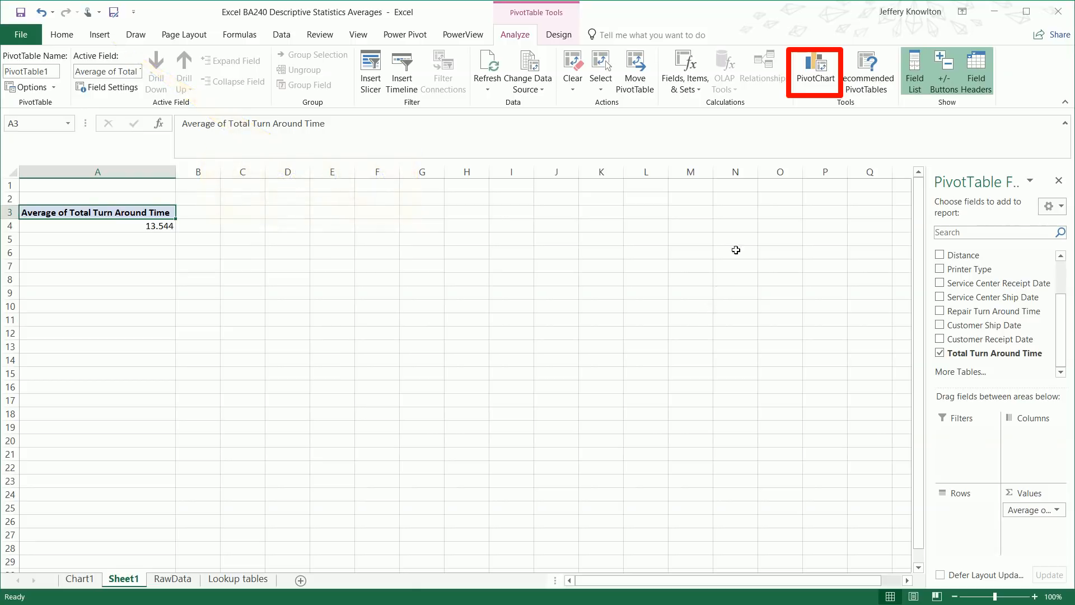
Insert a clustered column PivotChart and break the average down by Printer Type (Dot Matrix, Ink Jet, Laser)
{"action": "left_click", "coordinate": [809, 71]}
{"action": "mouse_move", "coordinate": [508, 226]}
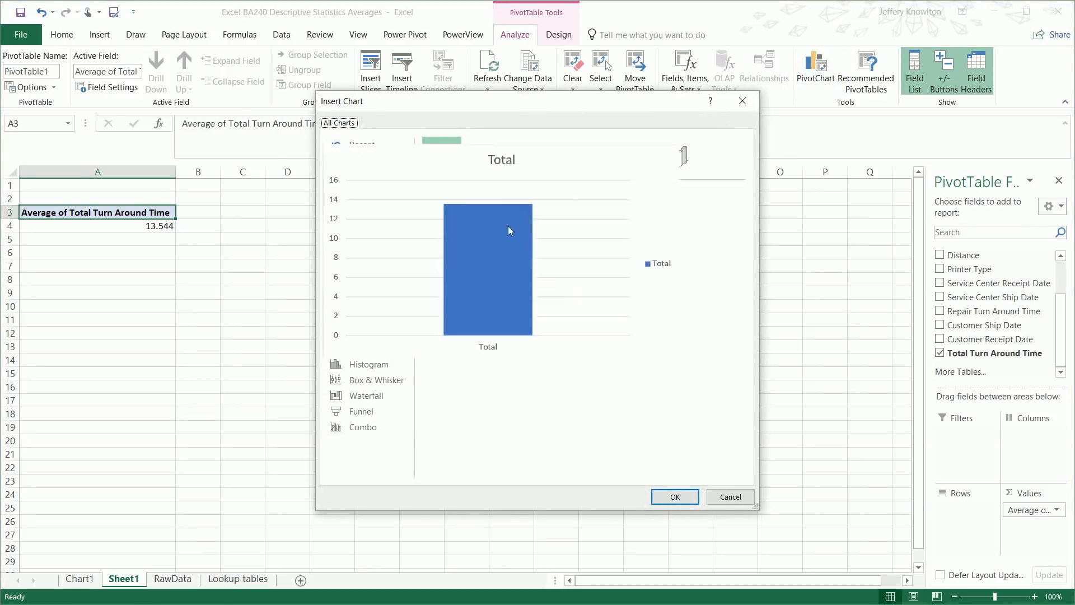
{"action": "left_click", "coordinate": [675, 497]}
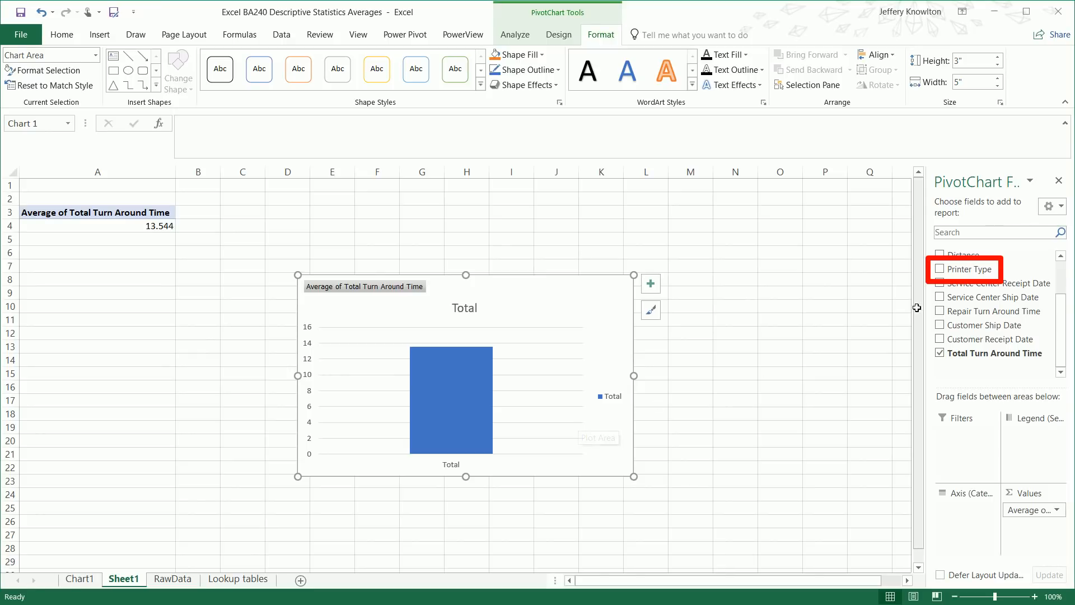
{"action": "left_click", "coordinate": [940, 268]}
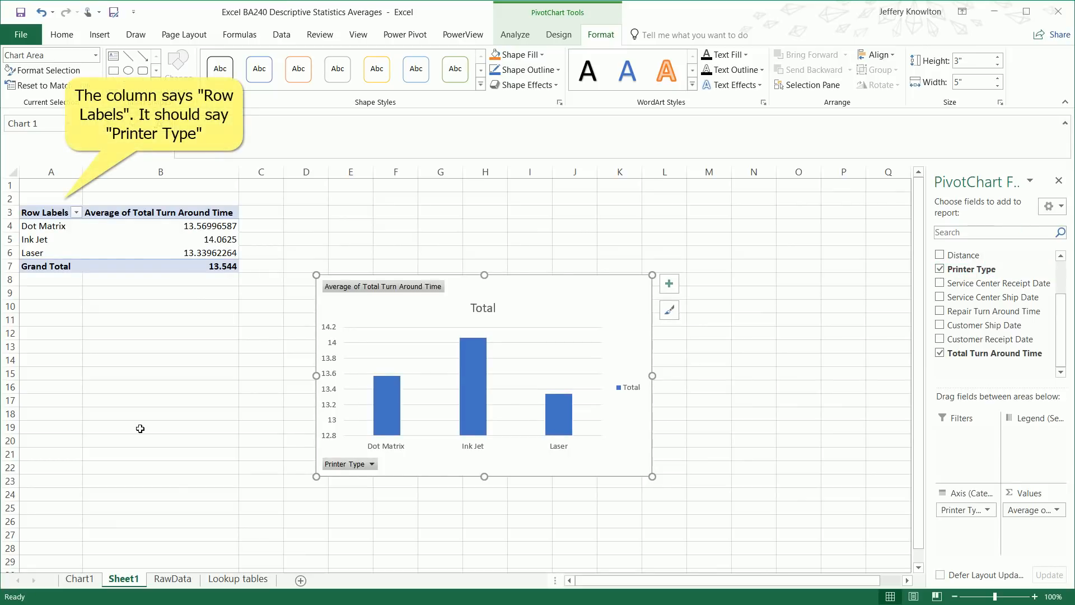
{"action": "left_click", "coordinate": [59, 241]}
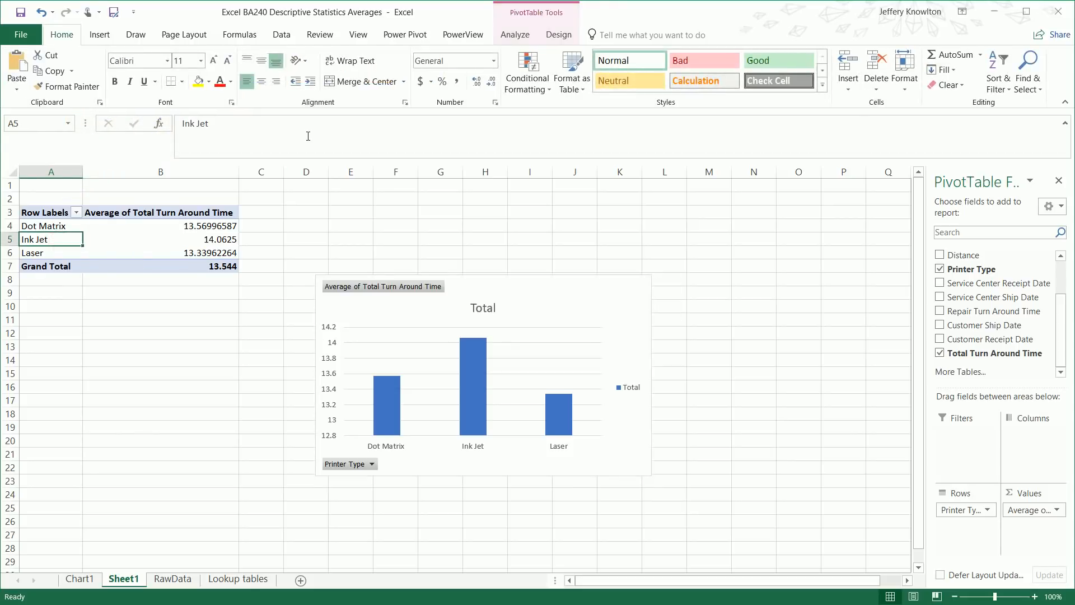
Show the pivot table in tabular form and select the Printer Type header in A3
{"action": "left_click", "coordinate": [560, 36]}
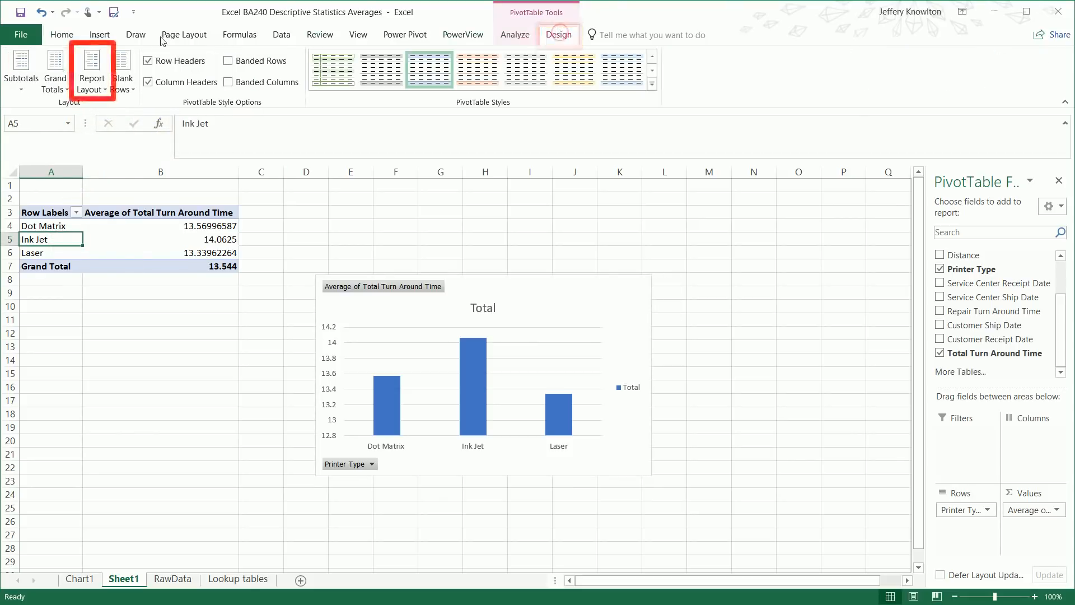
{"action": "left_click", "coordinate": [97, 67]}
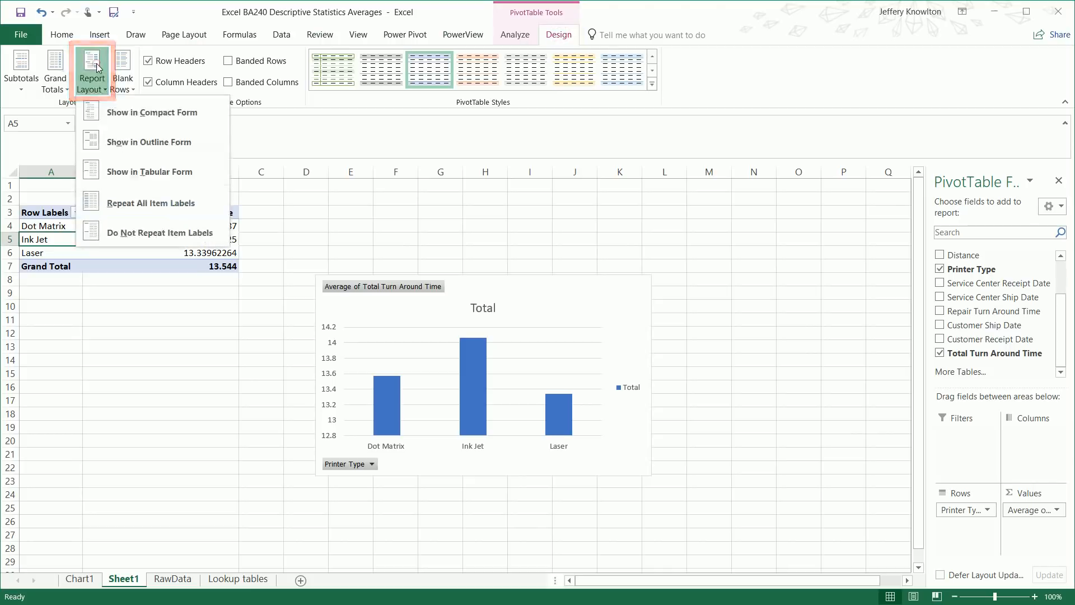
{"action": "left_click", "coordinate": [128, 173]}
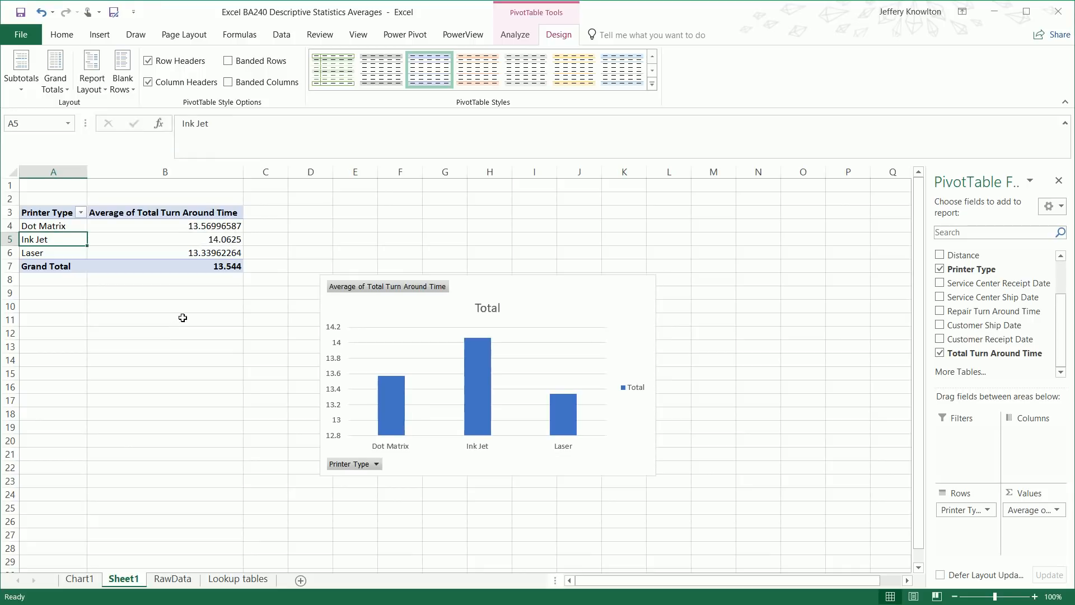
{"action": "left_click", "coordinate": [61, 214]}
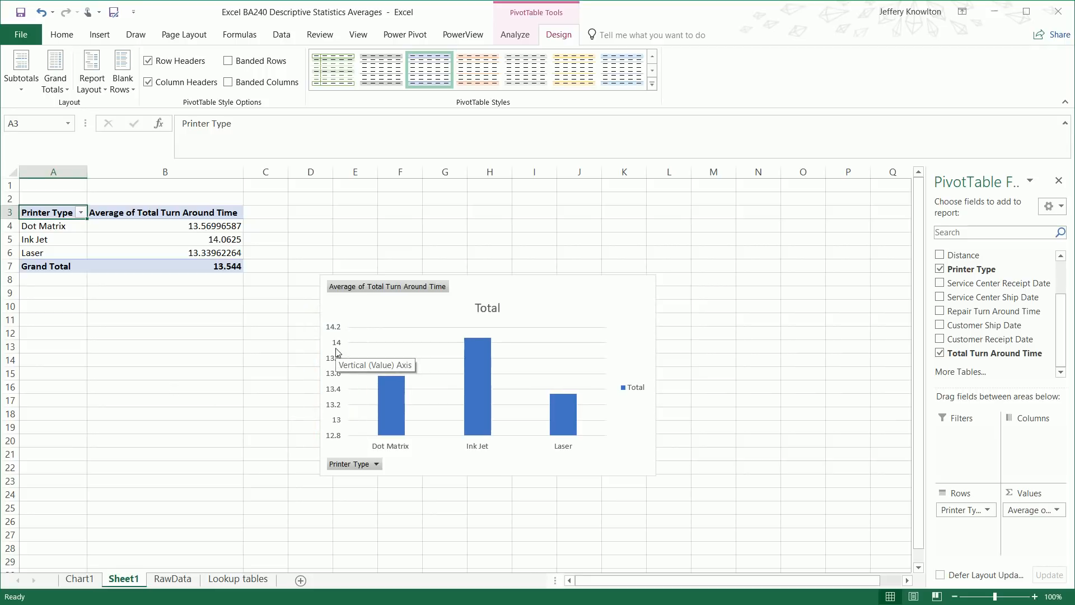
Change the PivotChart's vertical axis minimum from 12.8 to 0
{"action": "left_click", "coordinate": [548, 308]}
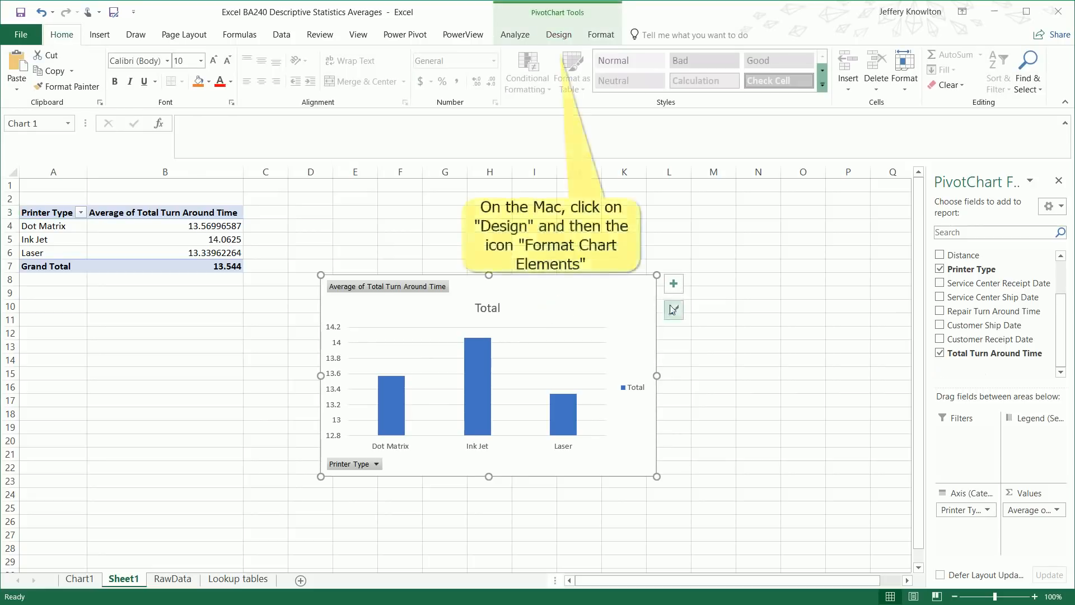
{"action": "left_click", "coordinate": [674, 284]}
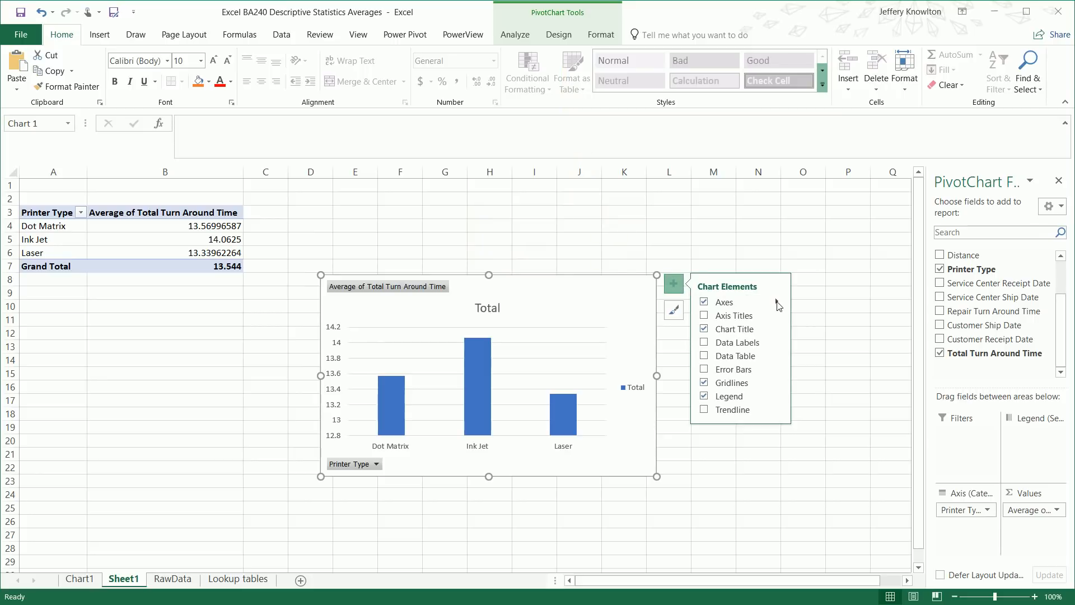
{"action": "mouse_move", "coordinate": [777, 306]}
{"action": "left_click", "coordinate": [817, 336]}
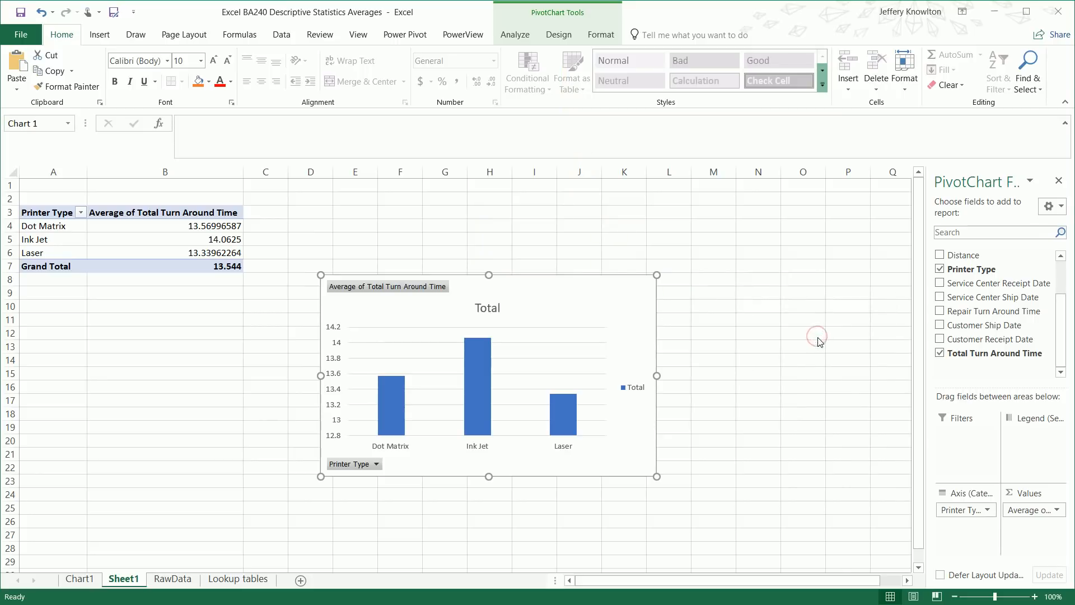
{"action": "left_click", "coordinate": [340, 364]}
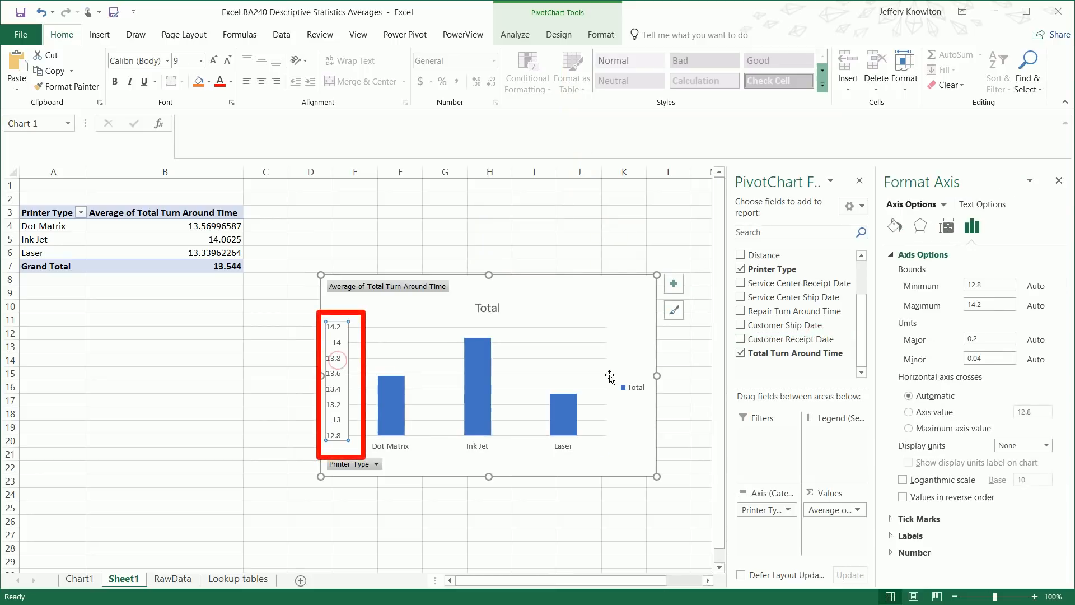
{"action": "double_click", "coordinate": [997, 285]}
{"action": "type", "text": "0"}
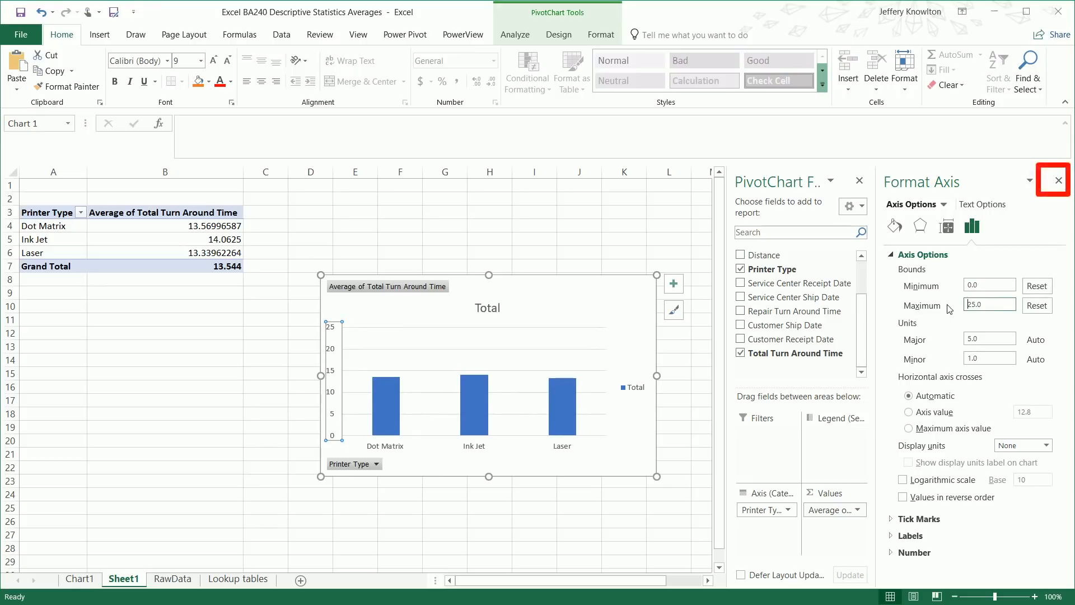
{"action": "left_click", "coordinate": [1059, 180]}
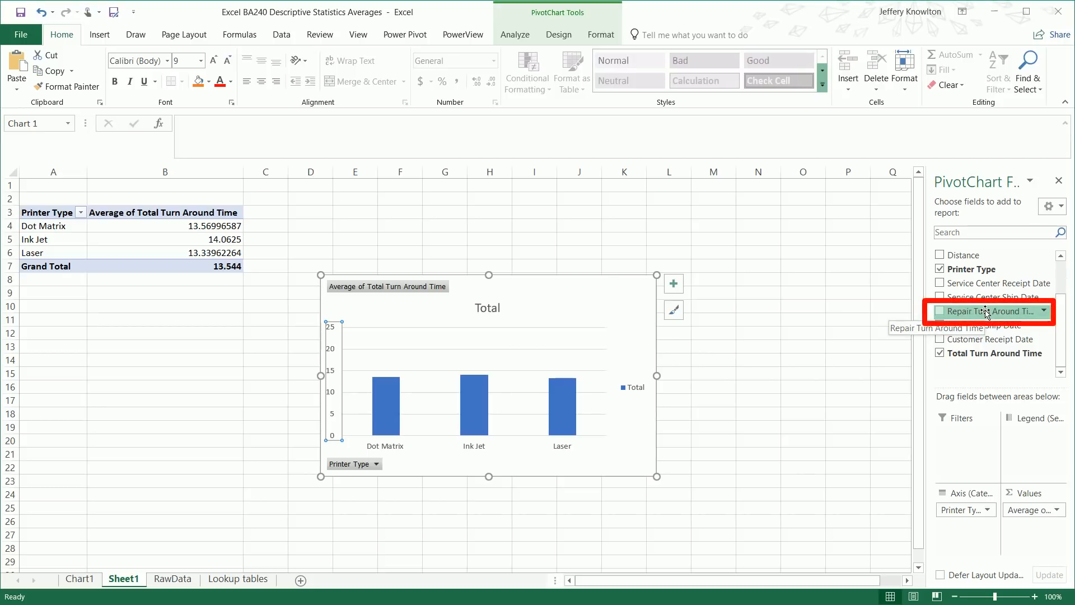
Add Repair Turn Around Time to Values, summarized as Average
{"action": "left_click_drag", "start_coordinate": [985, 314], "coordinate": [1045, 528]}
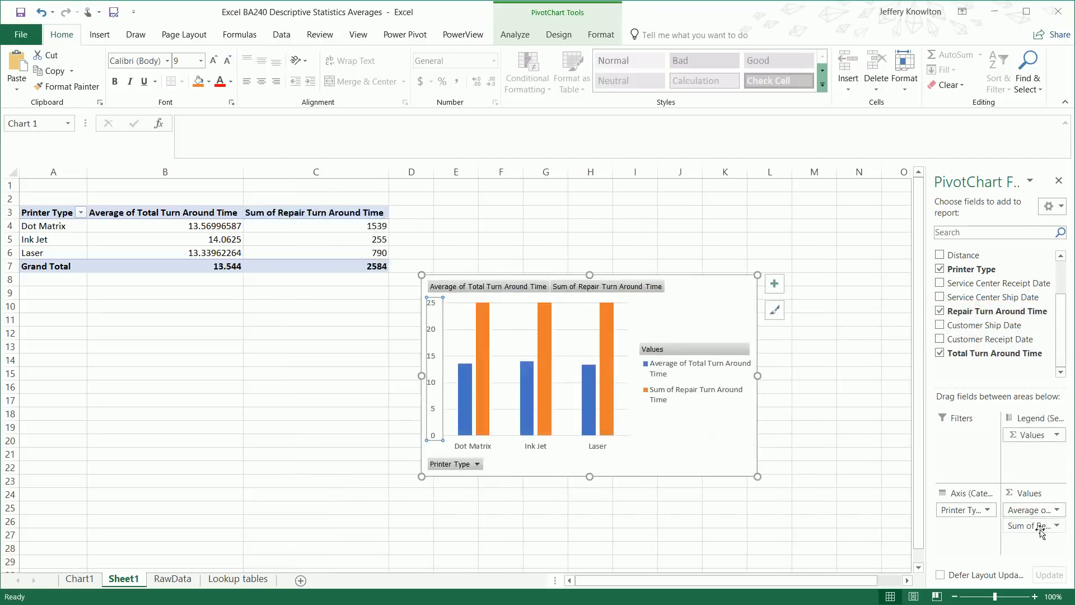
{"action": "left_click", "coordinate": [1045, 527]}
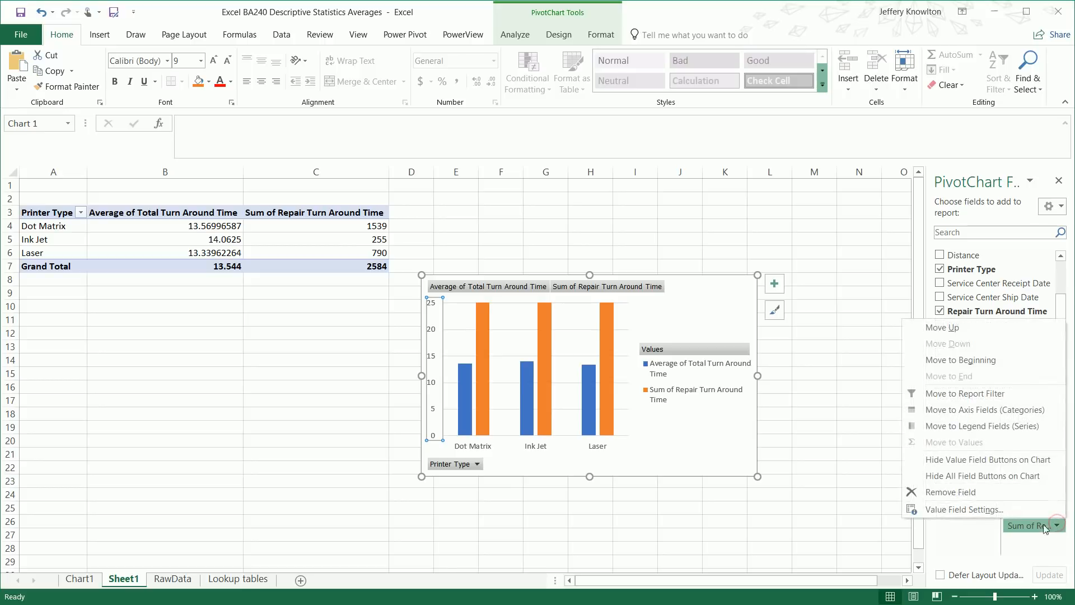
{"action": "left_click", "coordinate": [986, 510]}
{"action": "left_click", "coordinate": [664, 367]}
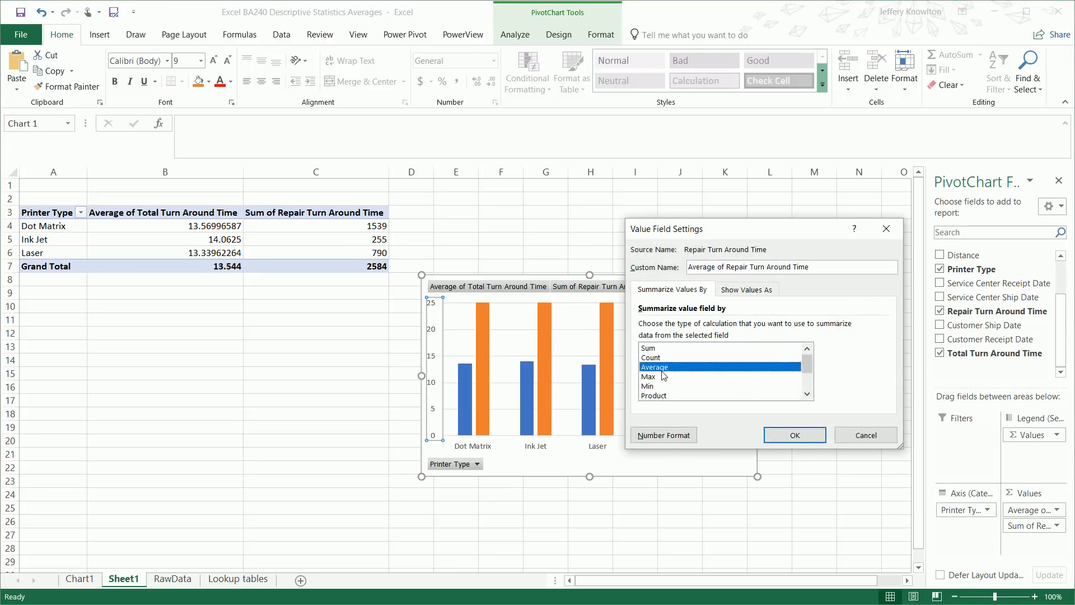
{"action": "left_click", "coordinate": [795, 436]}
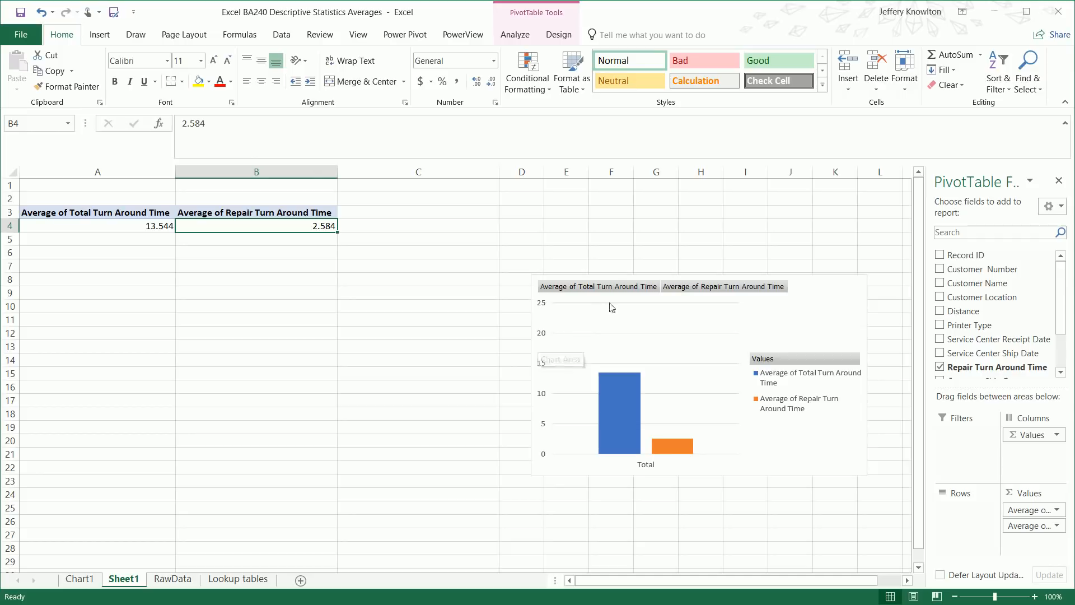
Add Customer Name to the breakdown and drag the PivotChart larger toward column B
{"action": "left_click", "coordinate": [940, 284]}
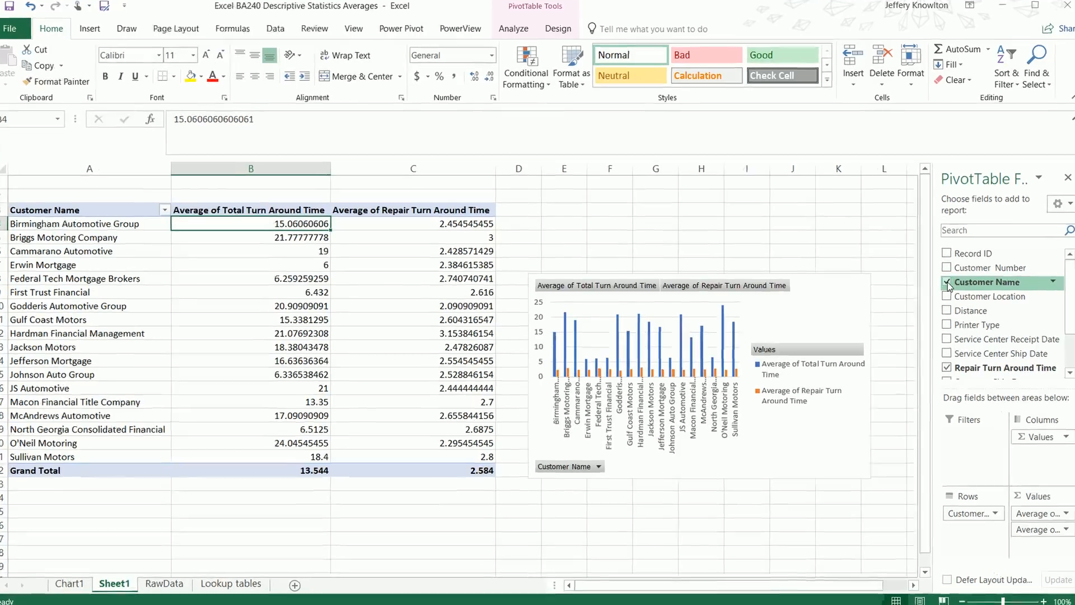
{"action": "left_click", "coordinate": [537, 358]}
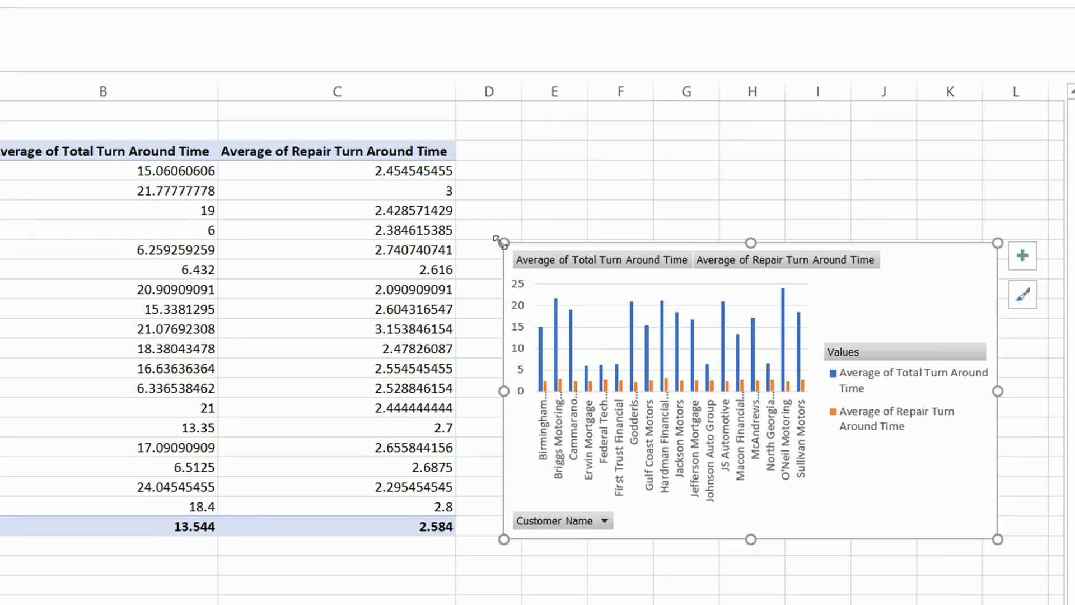
{"action": "left_click_drag", "start_coordinate": [500, 240], "coordinate": [118, 117]}
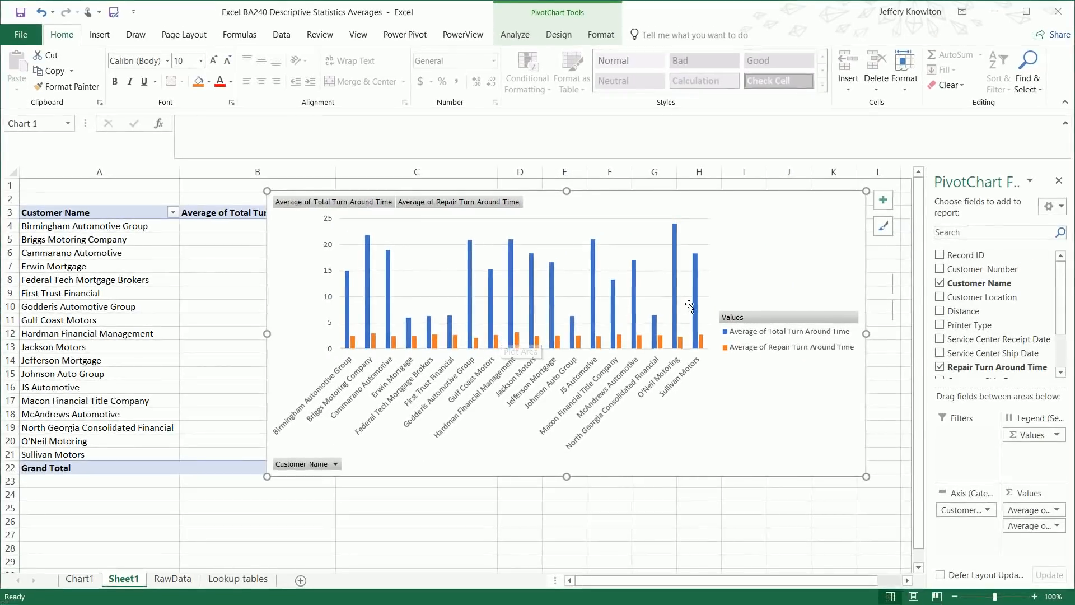
Replace the Customer Name field with Customer Location in the PivotChart Fields pane
{"action": "left_click", "coordinate": [939, 283]}
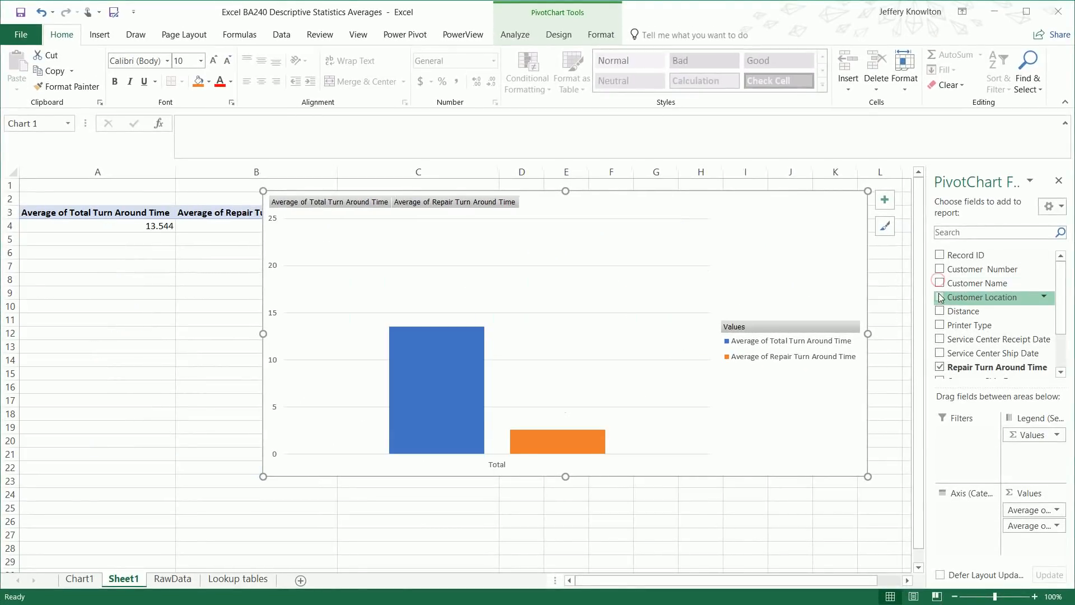
{"action": "left_click", "coordinate": [940, 297]}
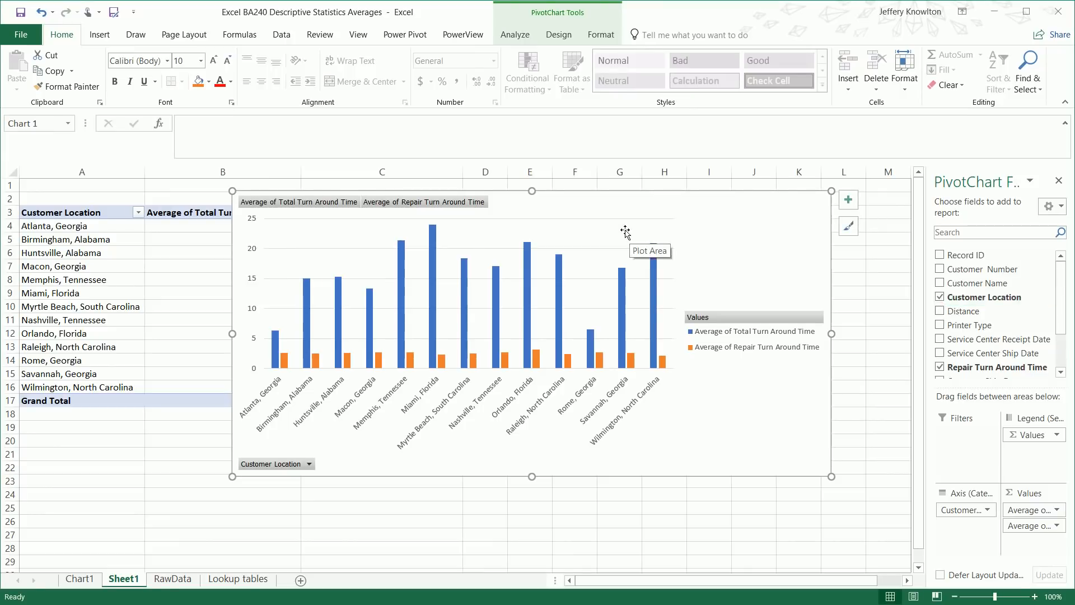